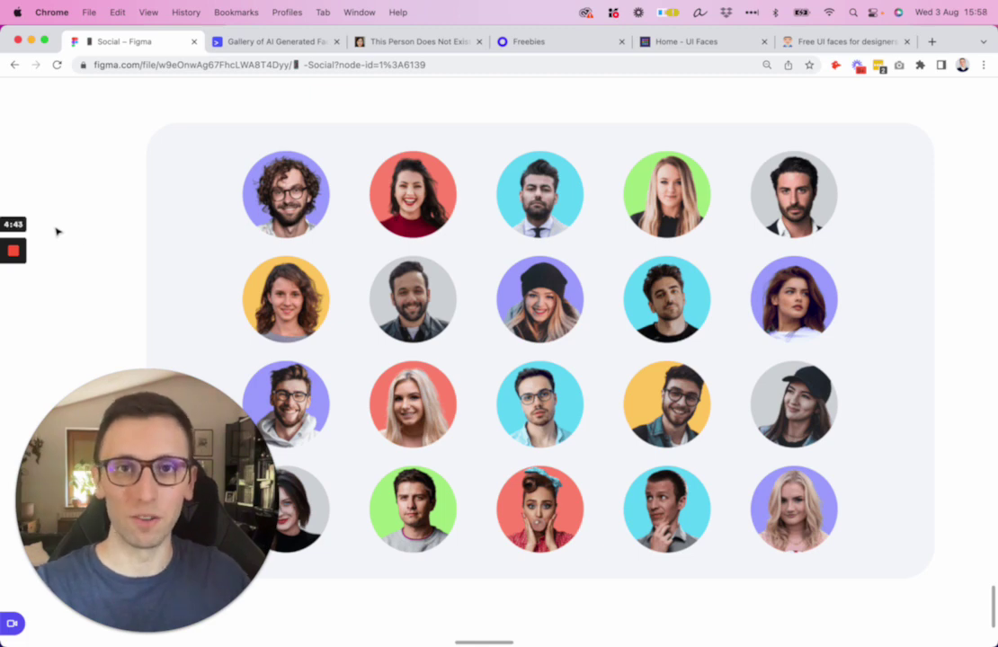
Restore Figma's hidden toolbars and side panels around the grid of 20 face avatars
key("super+backslash")
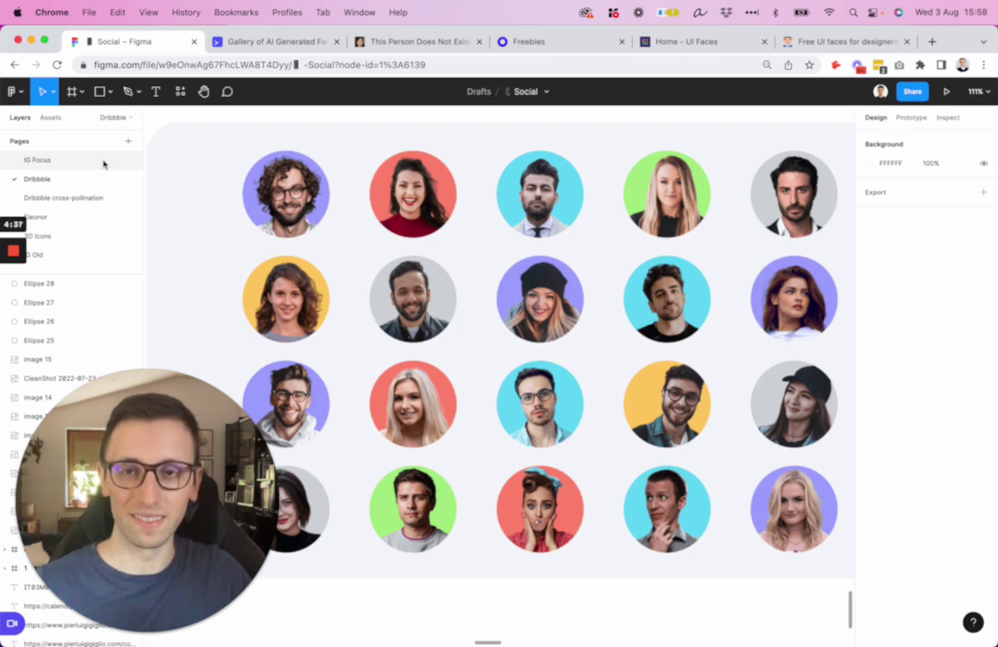
Launch the UI Faces plugin from the main menu's Plugins list
left_click(12, 91)
mouse_move(90, 278)
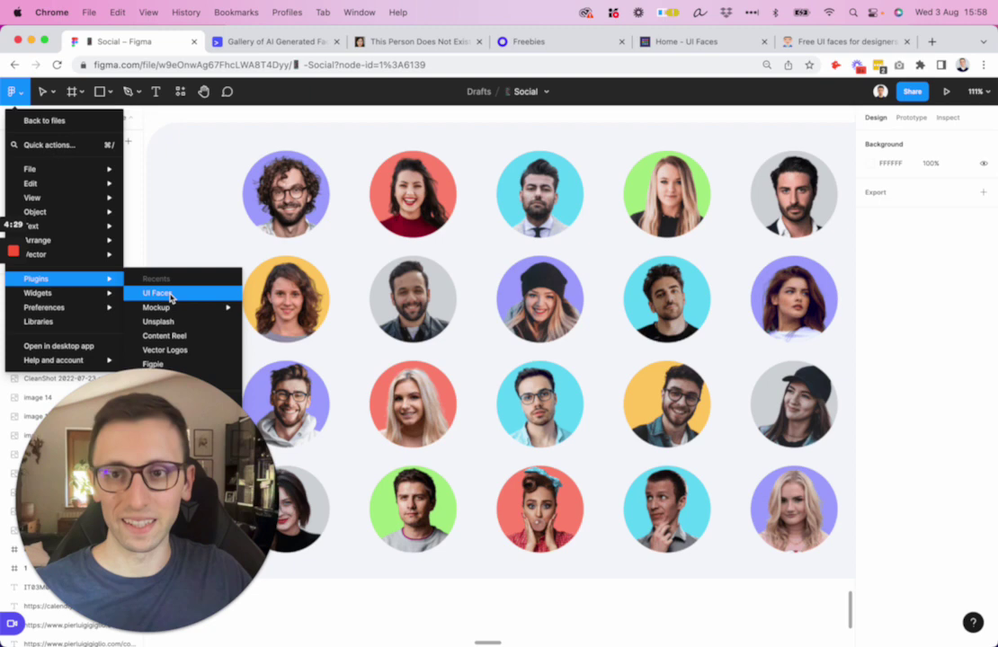
left_click(171, 294)
scroll(743, 250, "down", 5)
scroll(744, 250, "down", 3)
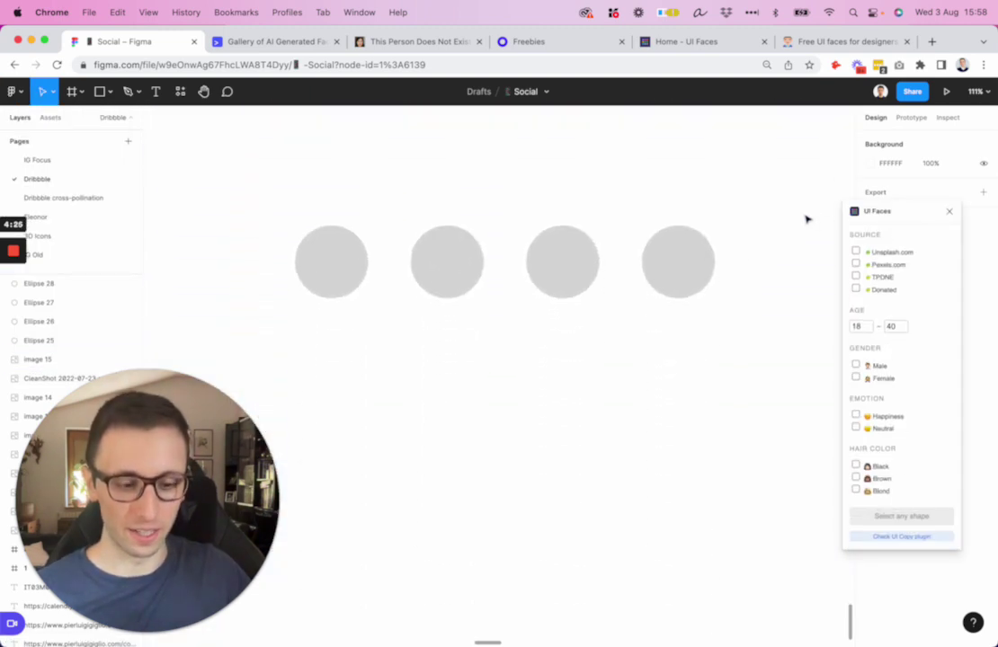
Hide the interface and marquee-select the four grey placeholder circles
key("super+backslash")
scroll(629, 287, "up", 2)
scroll(365, 280, "up", 3)
left_click_drag(272, 256, 779, 356)
scroll(779, 356, "right", 2)
scroll(778, 357, "left", 2)
scroll(773, 351, "down", 1)
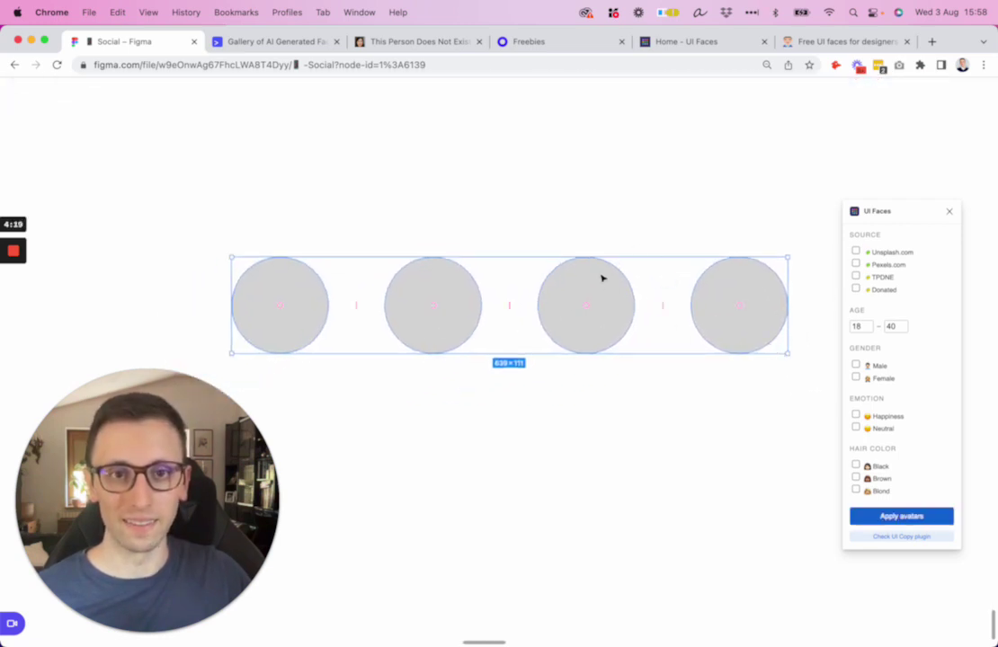
Add Pexels.com and male faces as sources, apply avatars to the four circles, then deselect
left_click(855, 264)
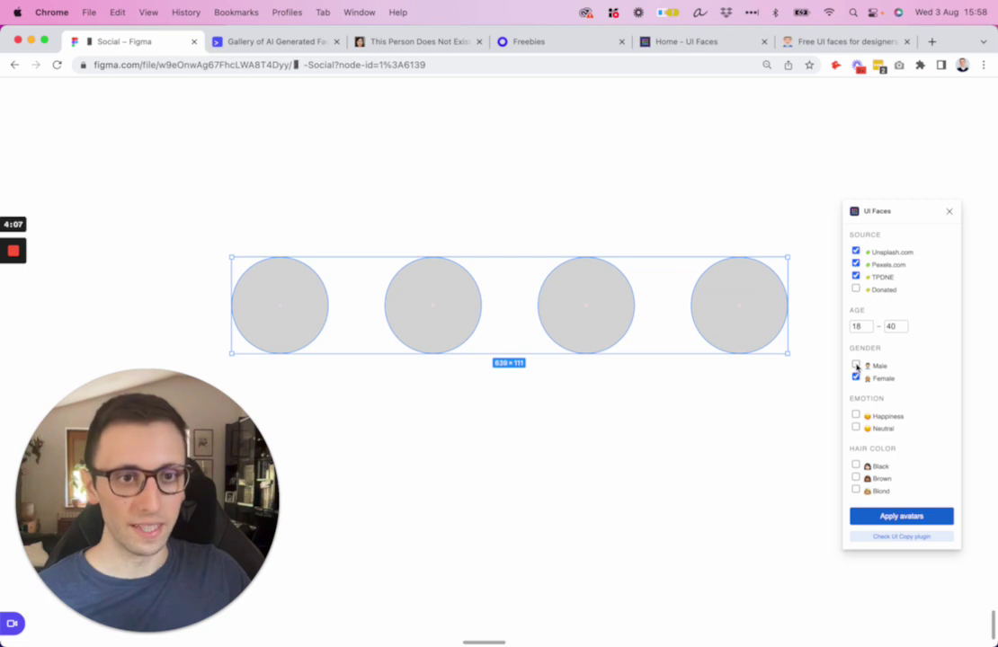
left_click(856, 366)
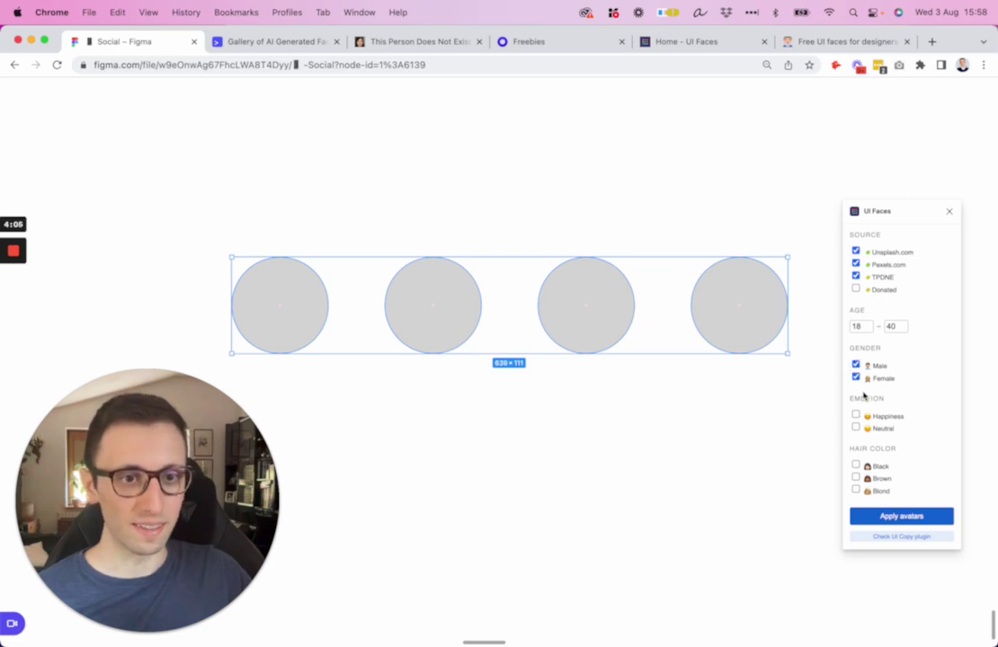
left_click(899, 517)
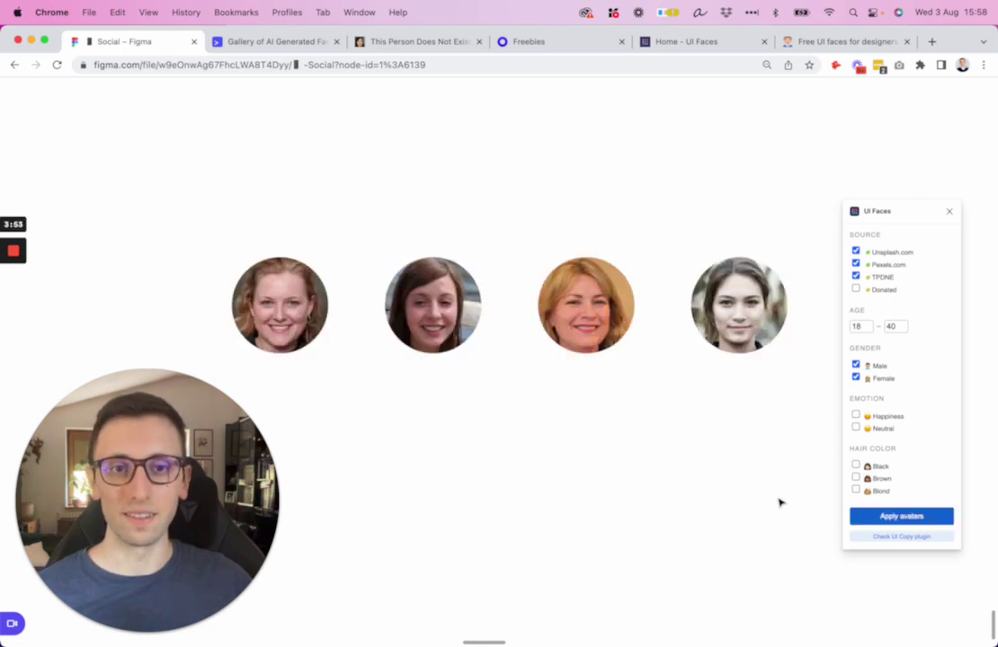
key("super+a")
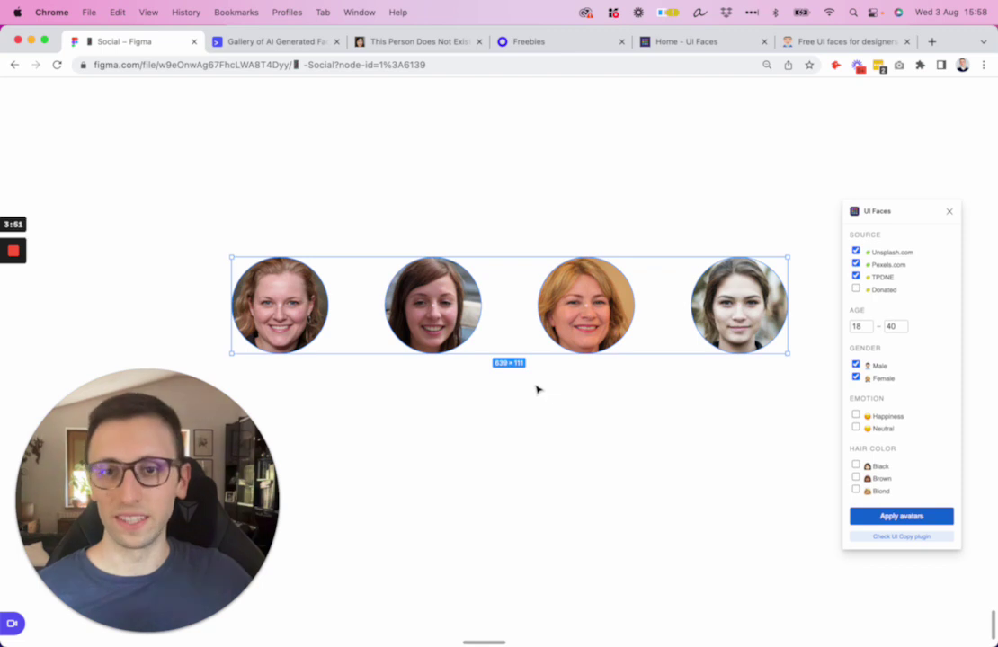
left_click(537, 389)
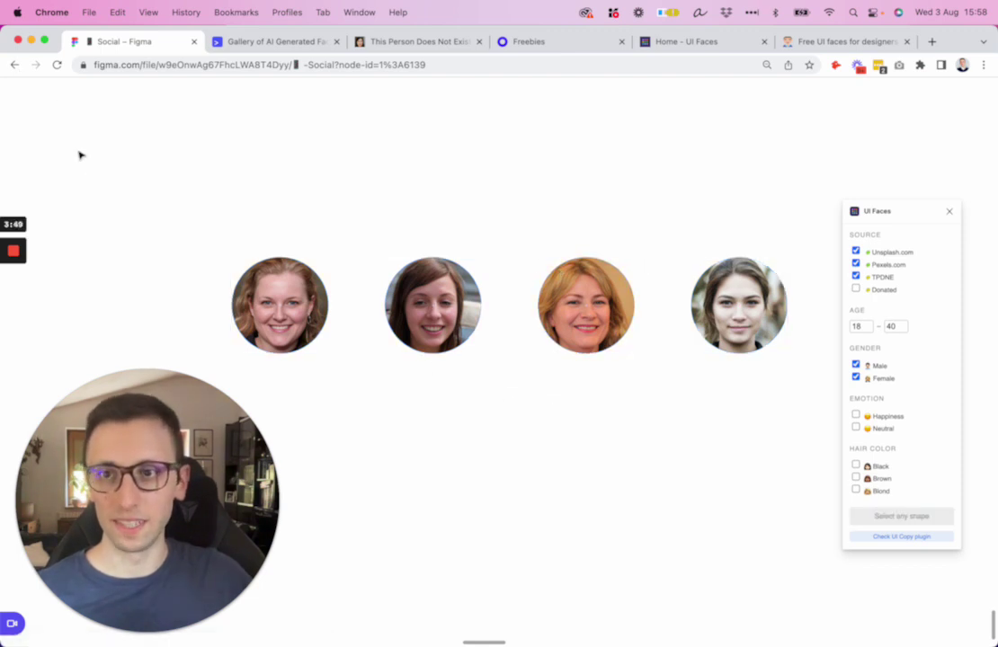
Bring back the interface and close the UI Faces plugin panel
key("super+backslash")
left_click(13, 90)
mouse_move(65, 286)
left_click(237, 162)
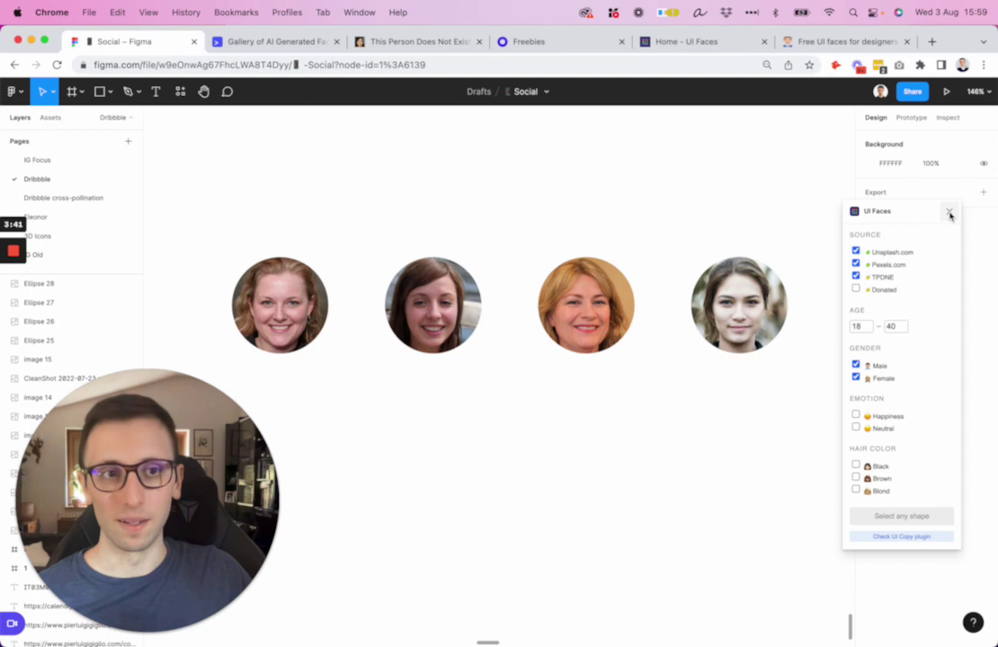
left_click(950, 213)
Run Content Reel with its Image collections listed and select the four avatar circles
key("super+alt+p")
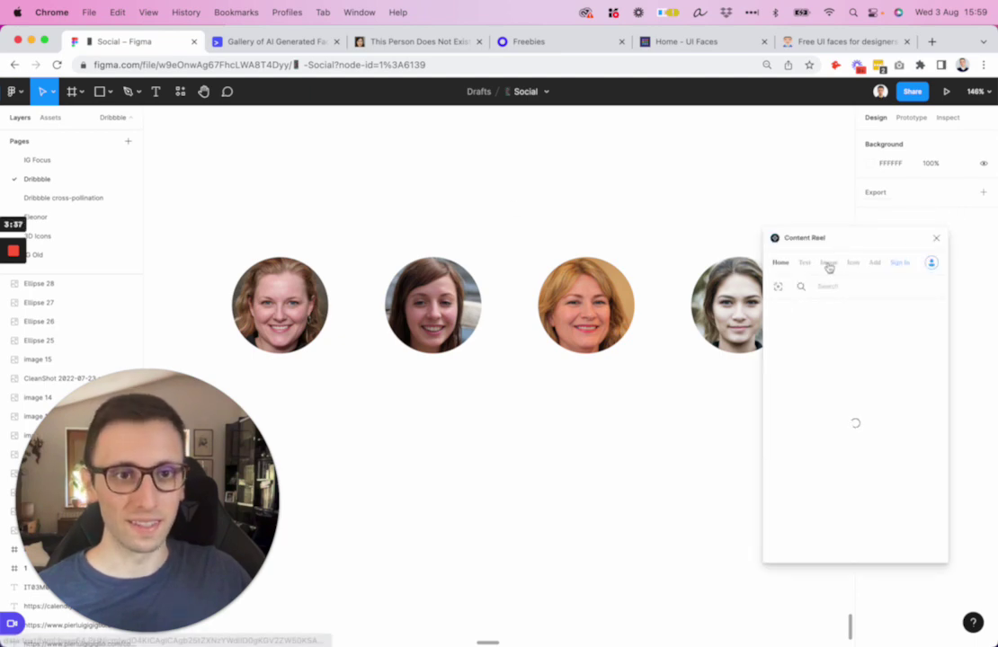
left_click(828, 262)
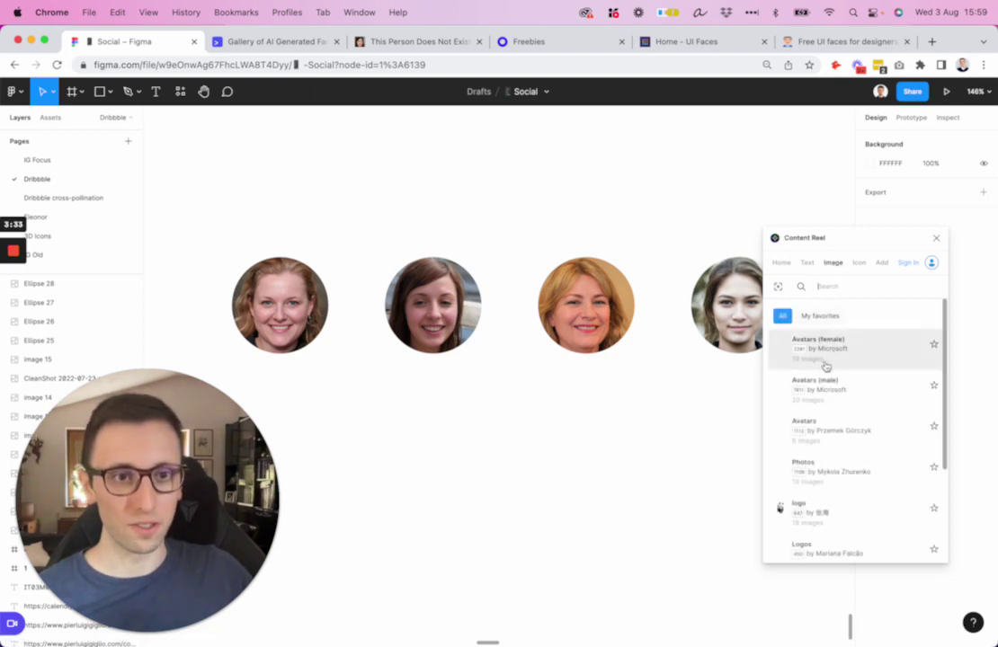
scroll(827, 363, "down", 2)
scroll(827, 359, "up", 2)
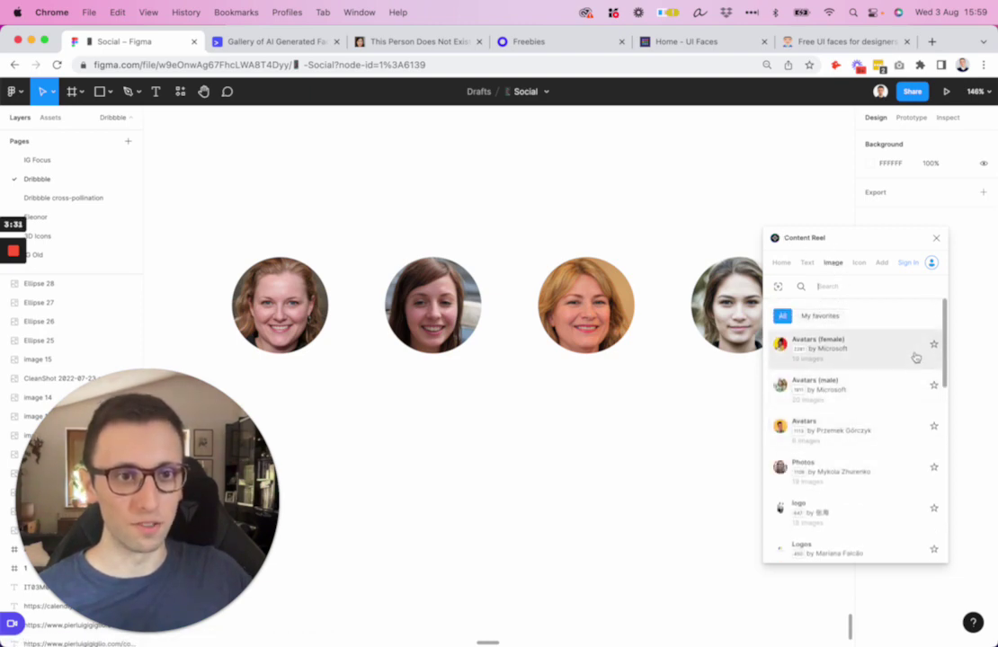
left_click_drag(249, 219, 765, 296)
Fill the circles from Avatars (female), then hand-pick new photos for the second and third circles
scroll(630, 296, "right", 3)
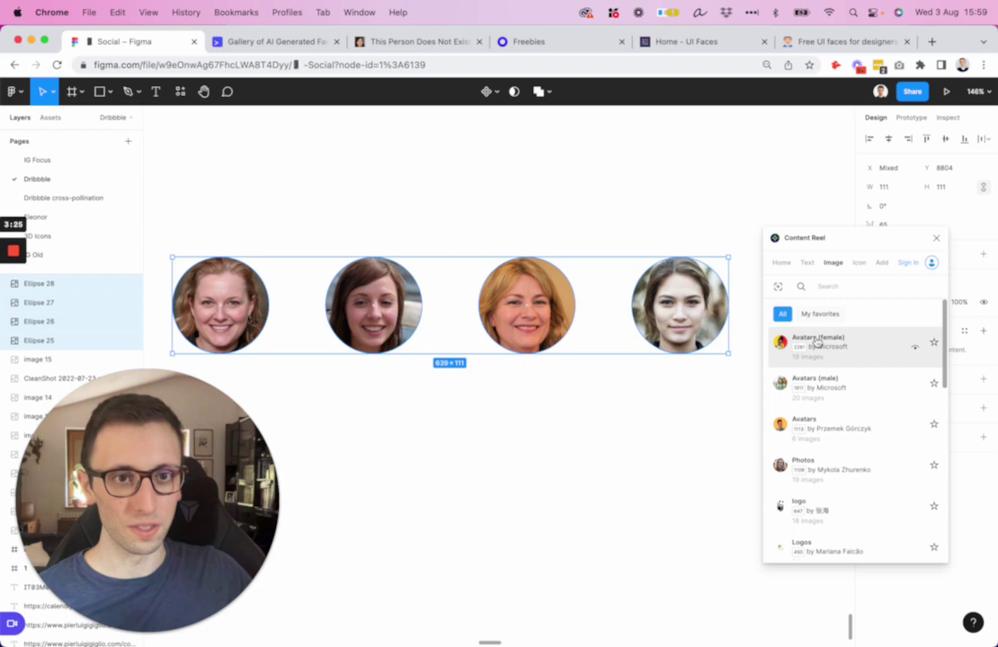
left_click(917, 351)
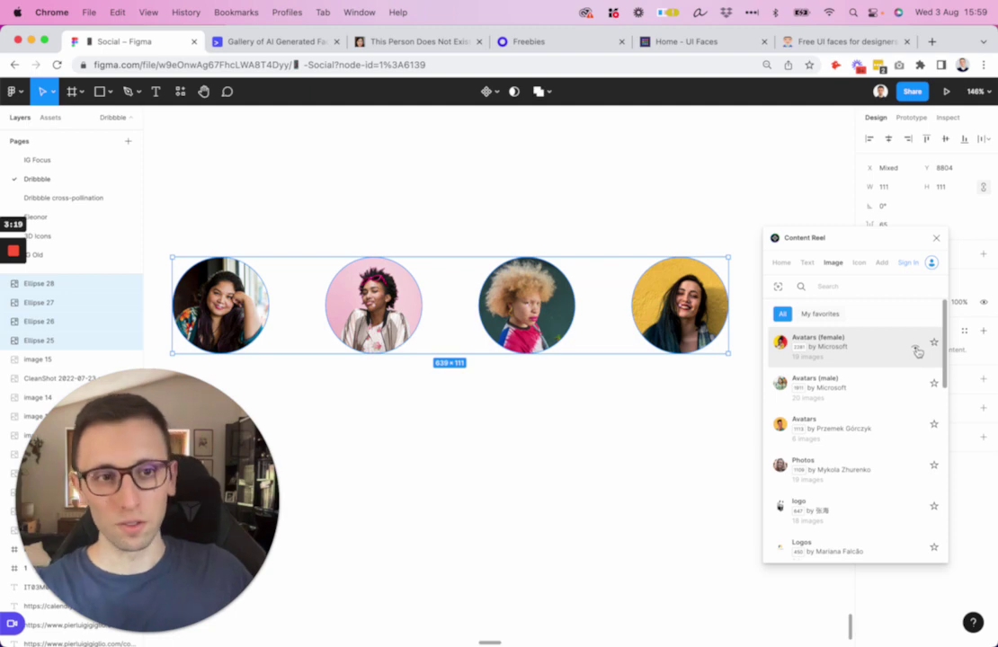
left_click(917, 351)
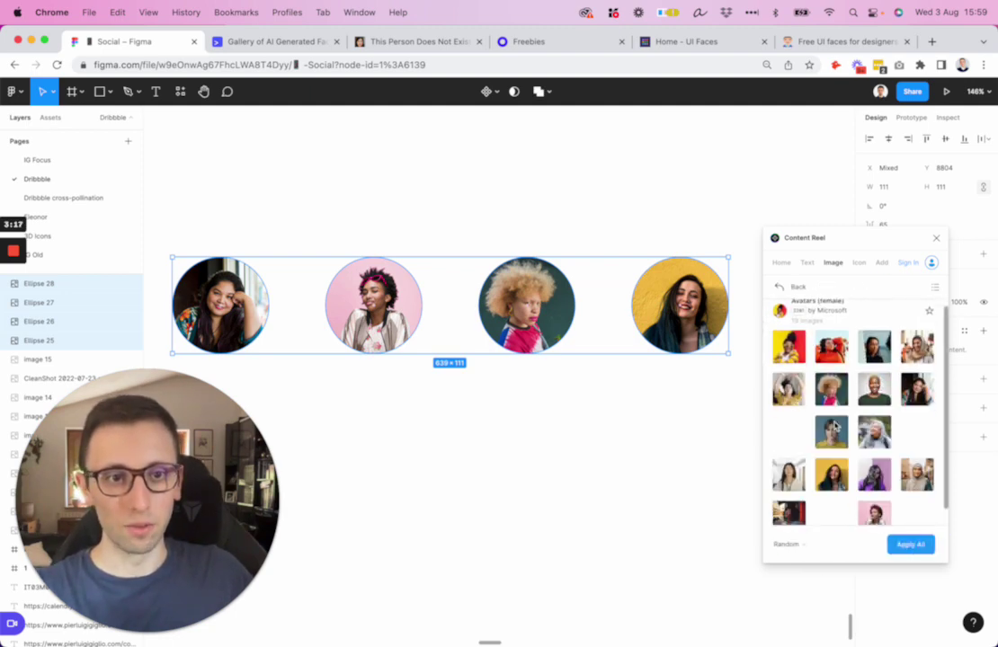
left_click(418, 334)
left_click(404, 325)
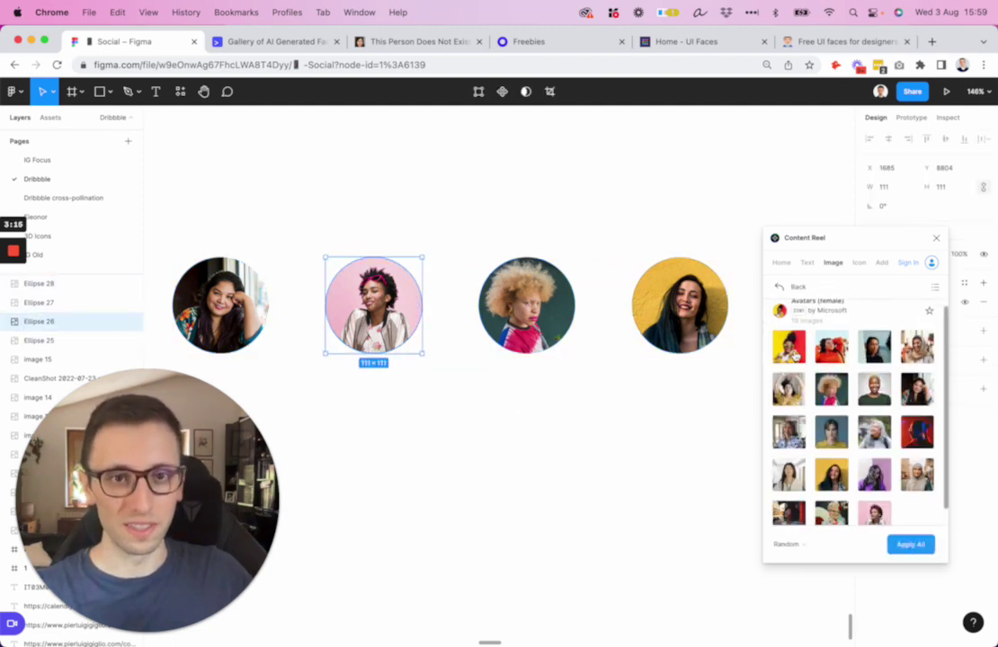
left_click(793, 353)
key("Tab")
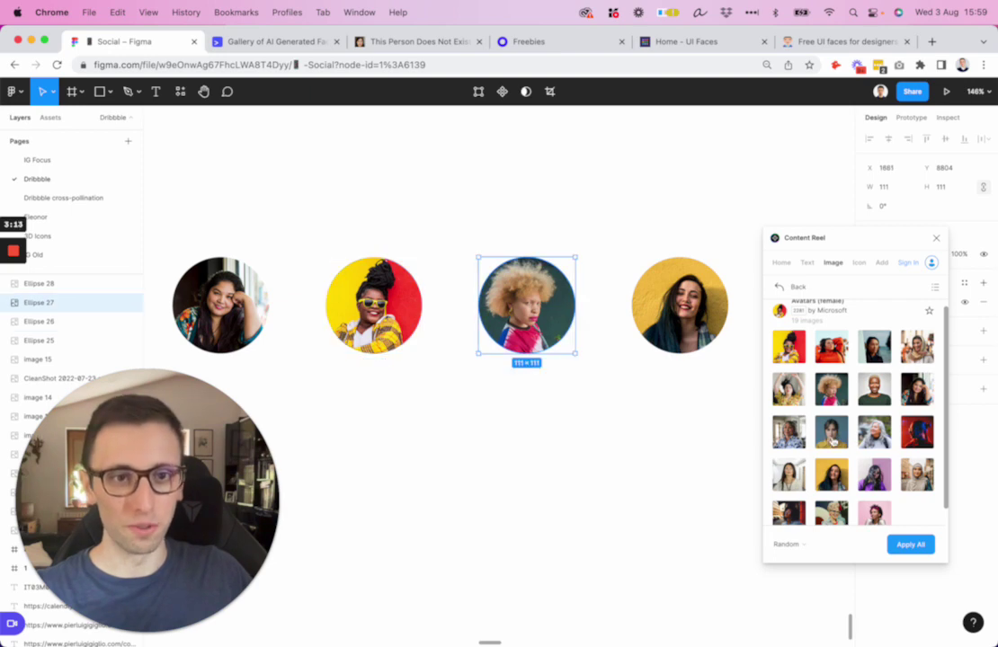
left_click(787, 474)
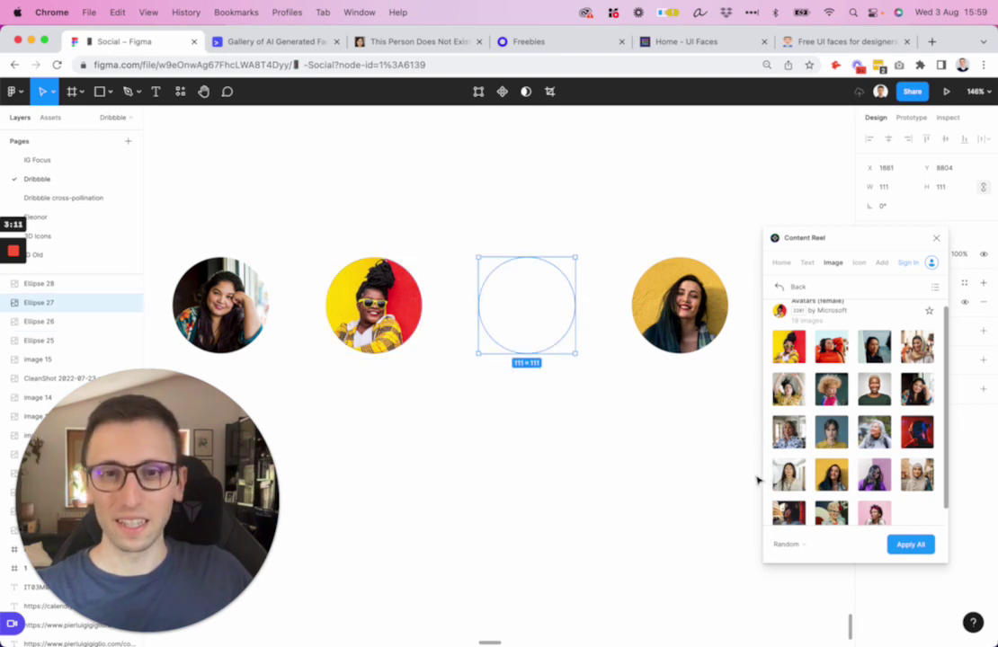
Delete the fourth avatar circle, undo the deletion, and deselect it
left_click(704, 338)
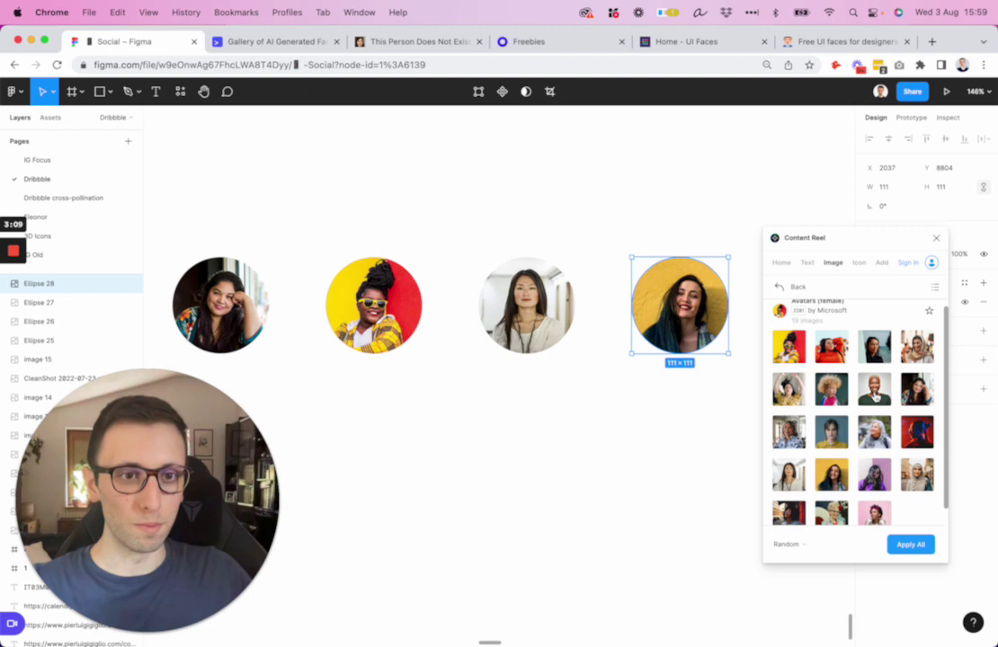
key("BackSpace")
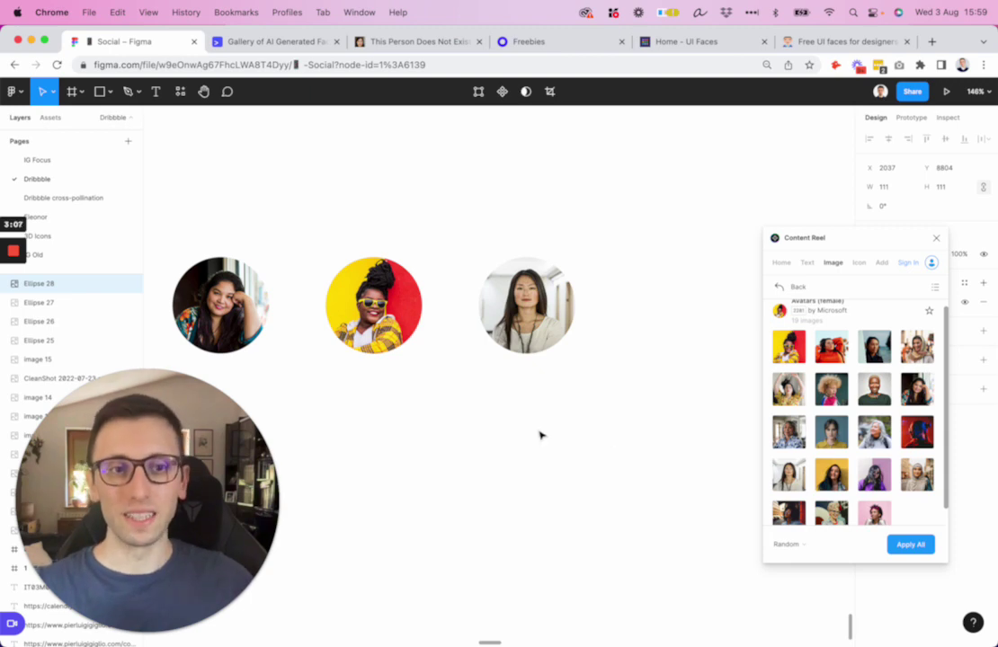
key("super+z")
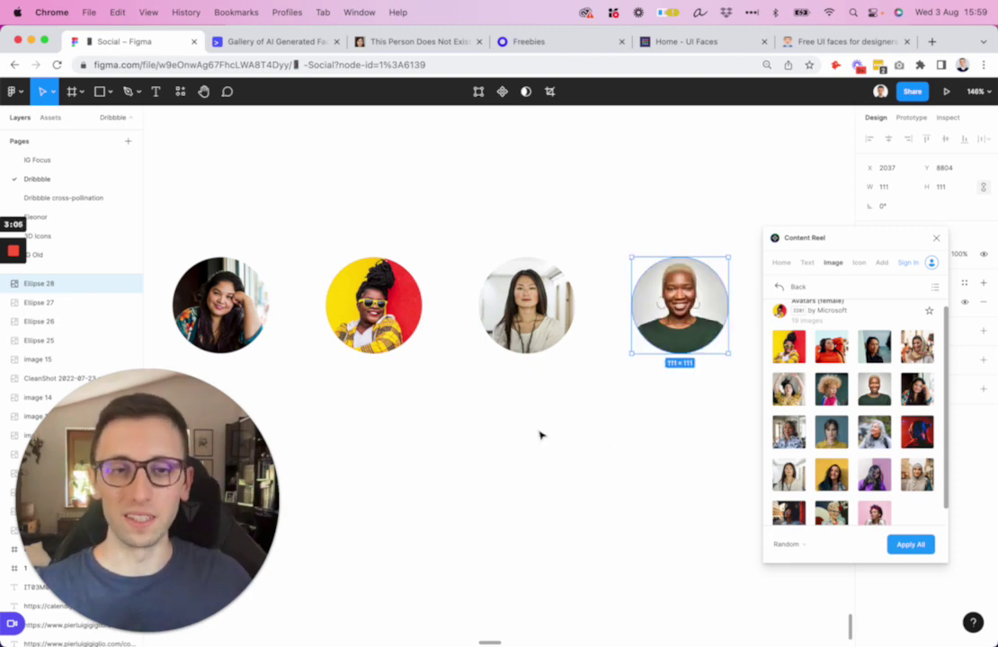
scroll(564, 413, "left", 3)
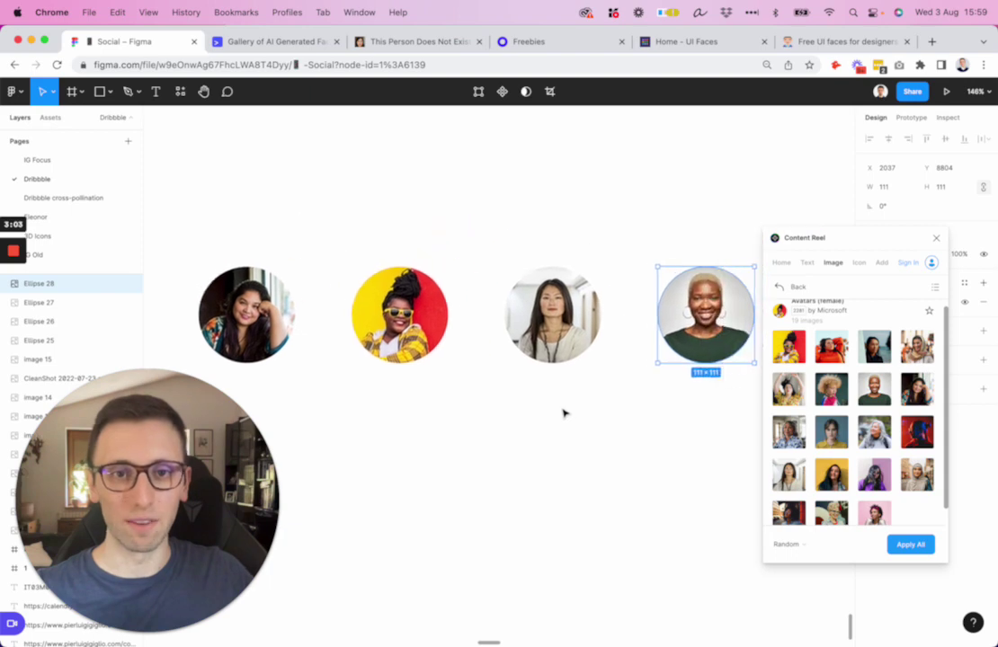
scroll(564, 412, "right", 1)
scroll(555, 421, "down", 2)
left_click(554, 421)
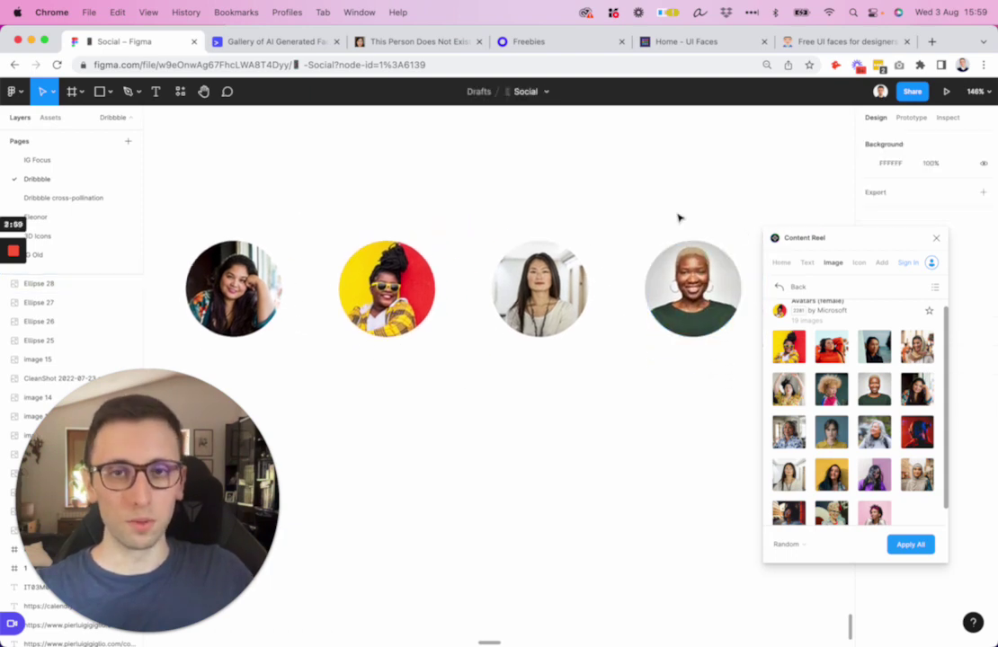
Browse the generated.photos gallery and expand its Head Pose, Sex and Age filters
left_click(285, 42)
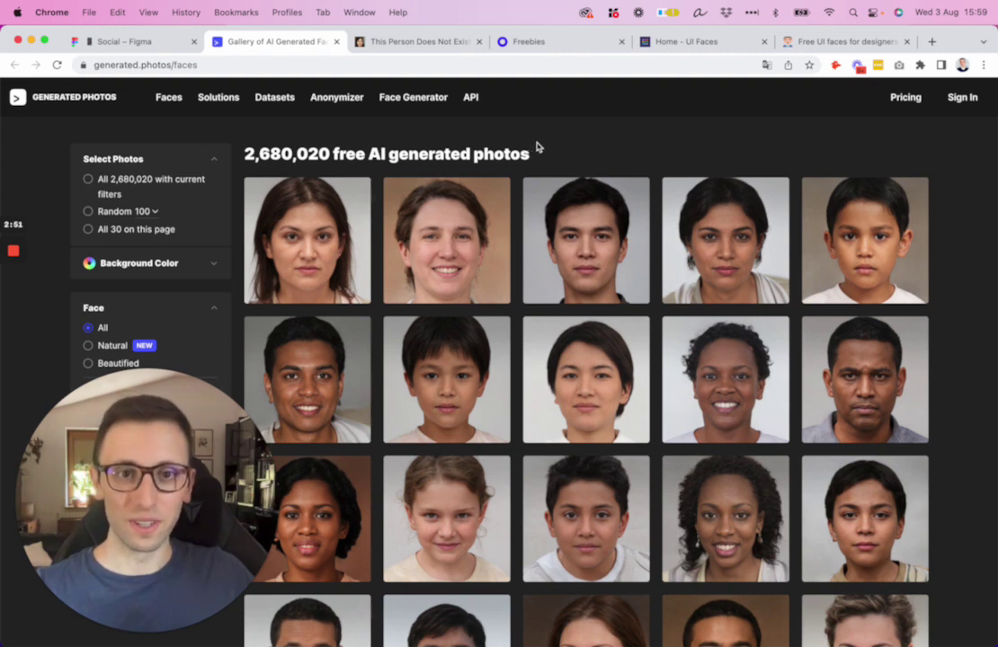
scroll(536, 146, "down", 5)
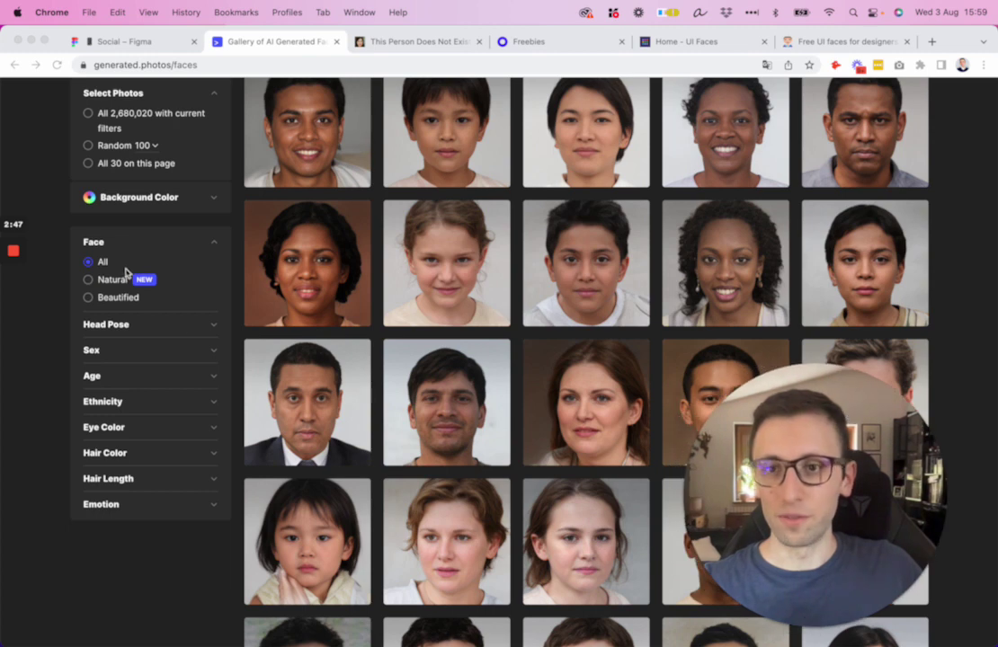
scroll(125, 279, "up", 1)
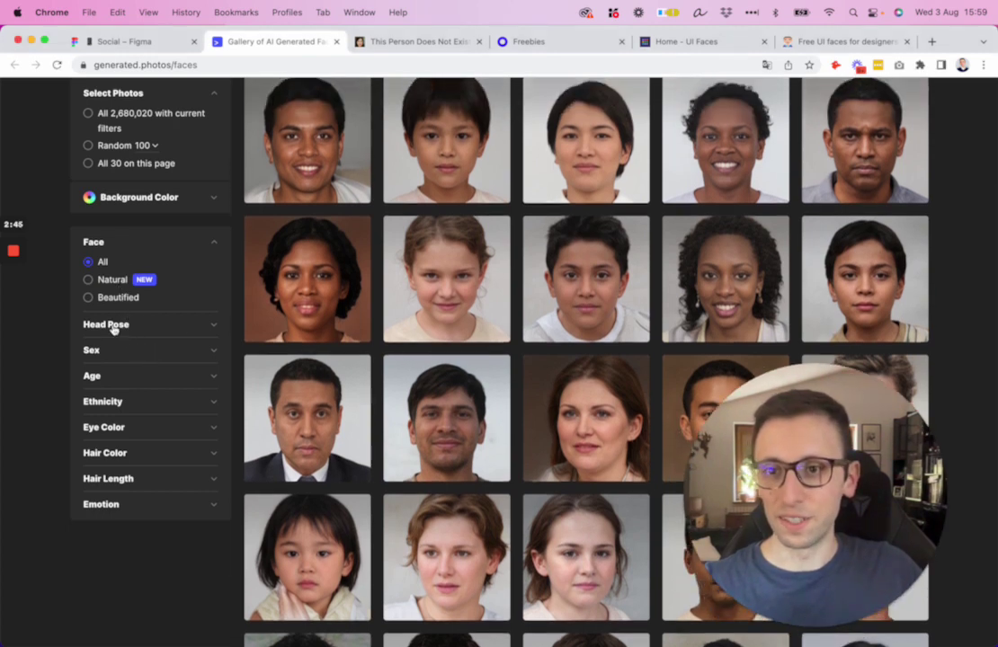
left_click(113, 329)
left_click(126, 406)
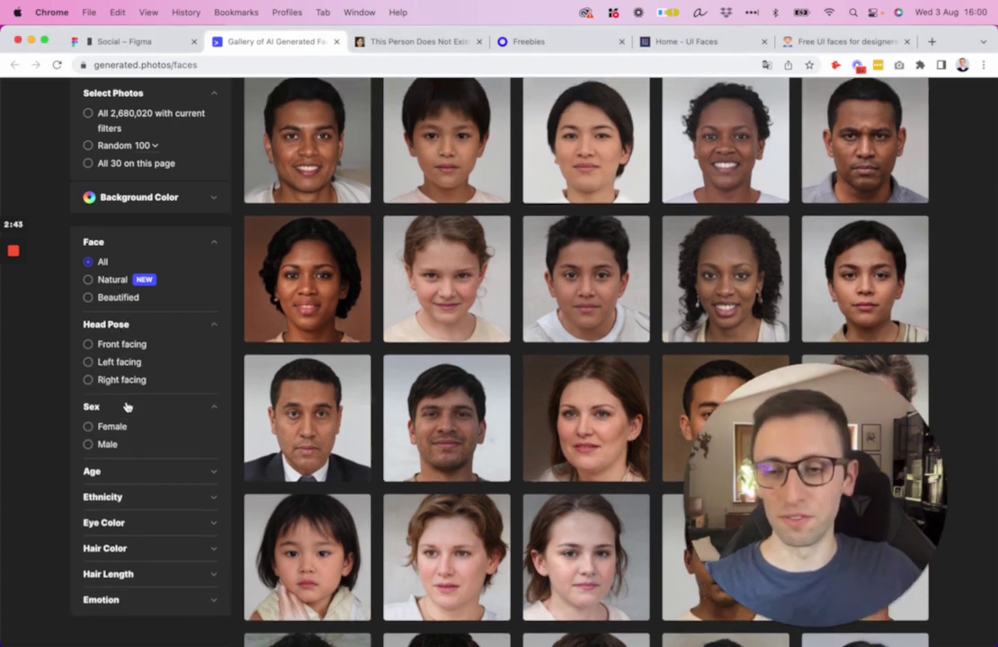
left_click(131, 472)
scroll(161, 505, "down", 1)
scroll(87, 433, "up", 1)
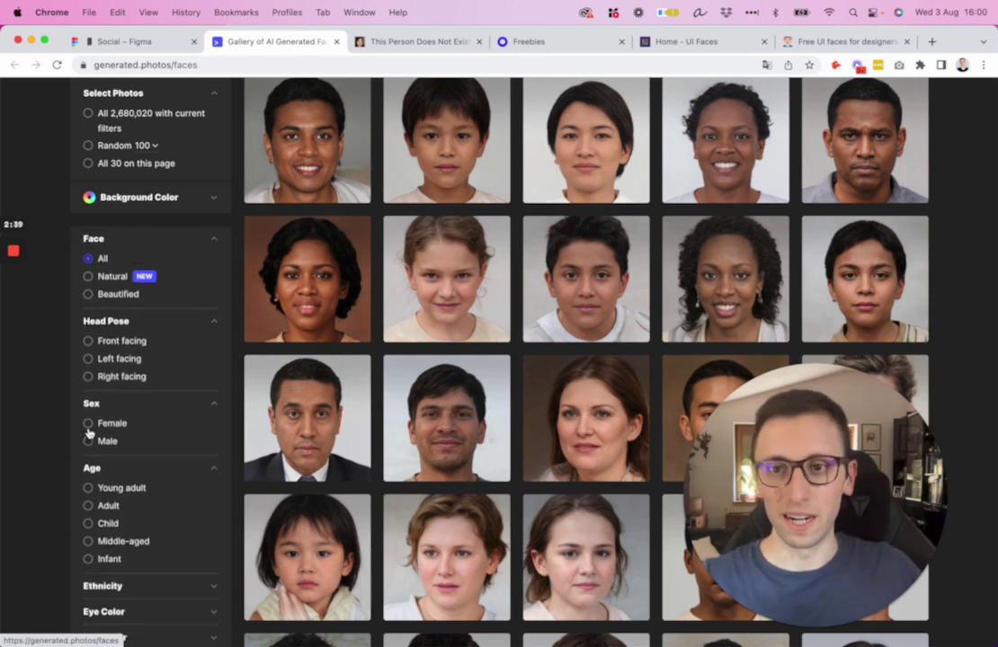
scroll(88, 433, "down", 1)
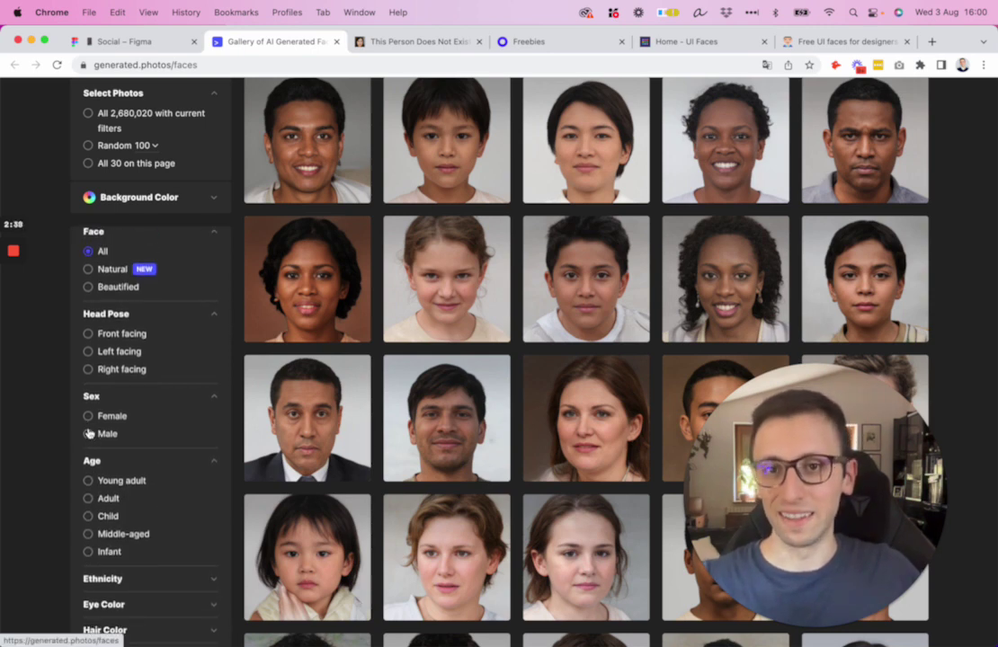
View a child's portrait enlarged, close it, and move to This Person Does Not Exist
left_click(447, 284)
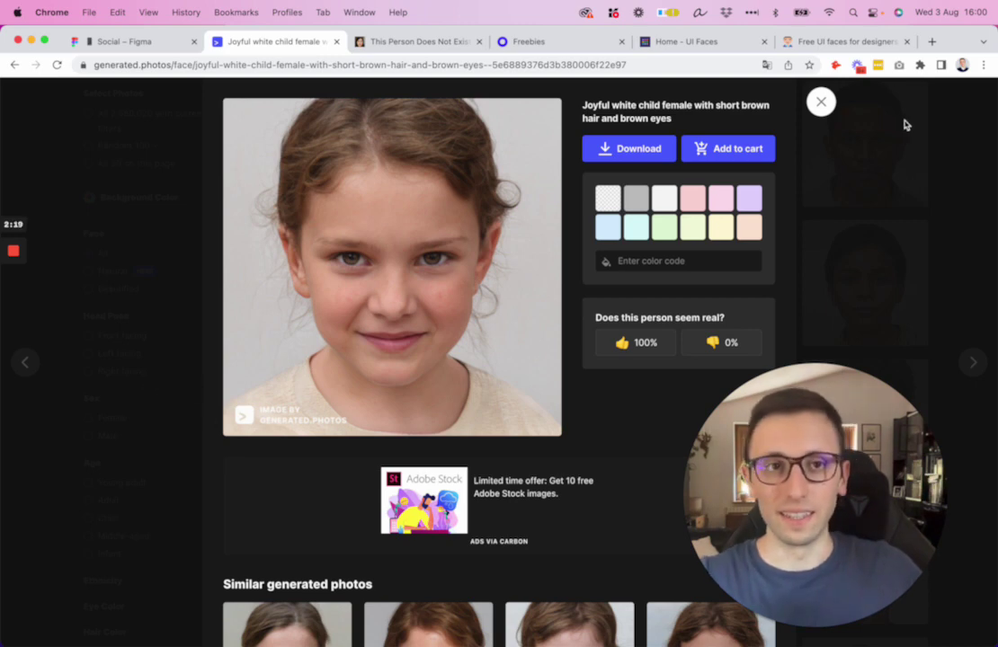
left_click(821, 101)
left_click(416, 41)
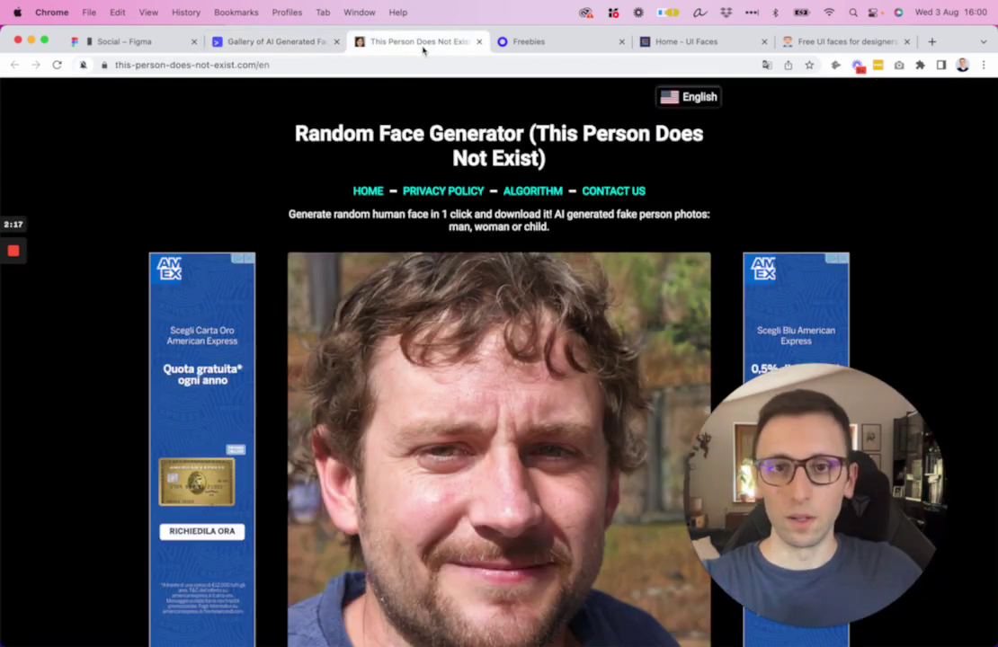
Reload This Person Does Not Exist for a new face and dismiss the notification prompt
left_click(196, 65)
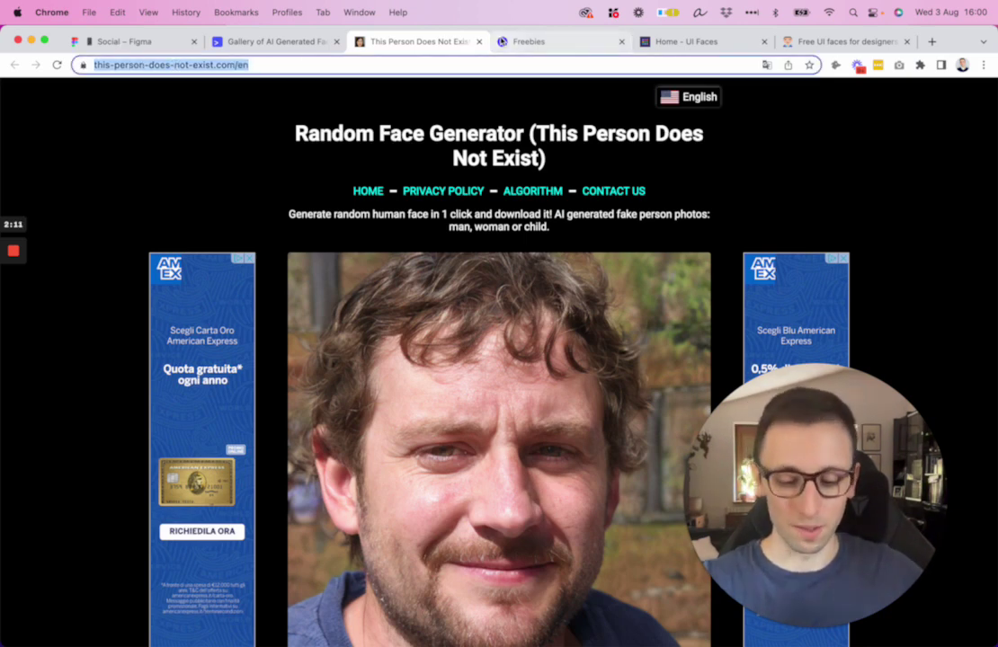
key("Return")
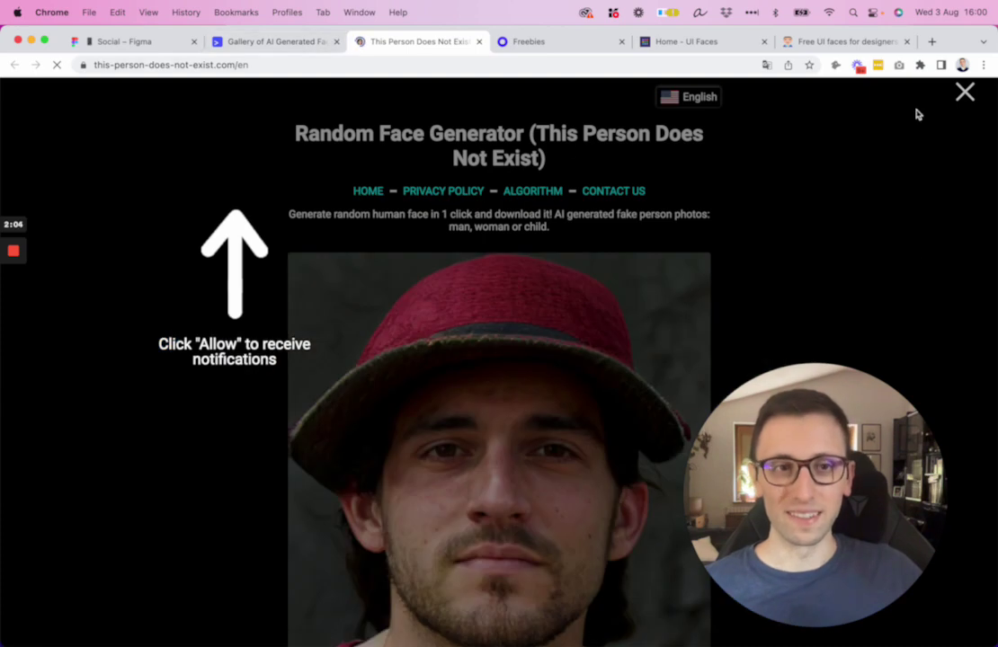
left_click(962, 93)
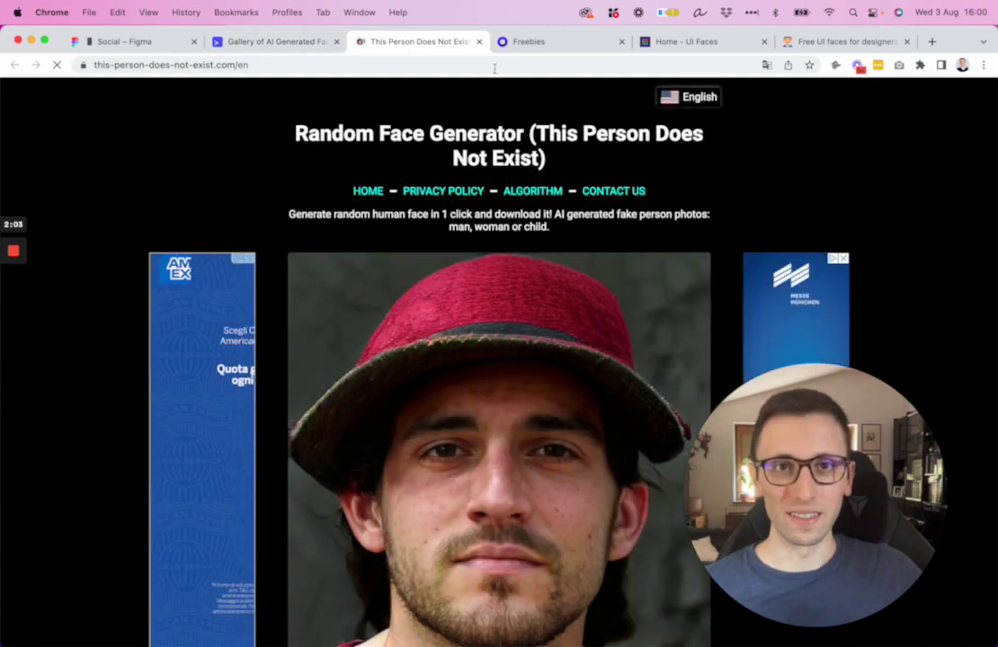
scroll(584, 166, "down", 1)
scroll(584, 166, "down", 3)
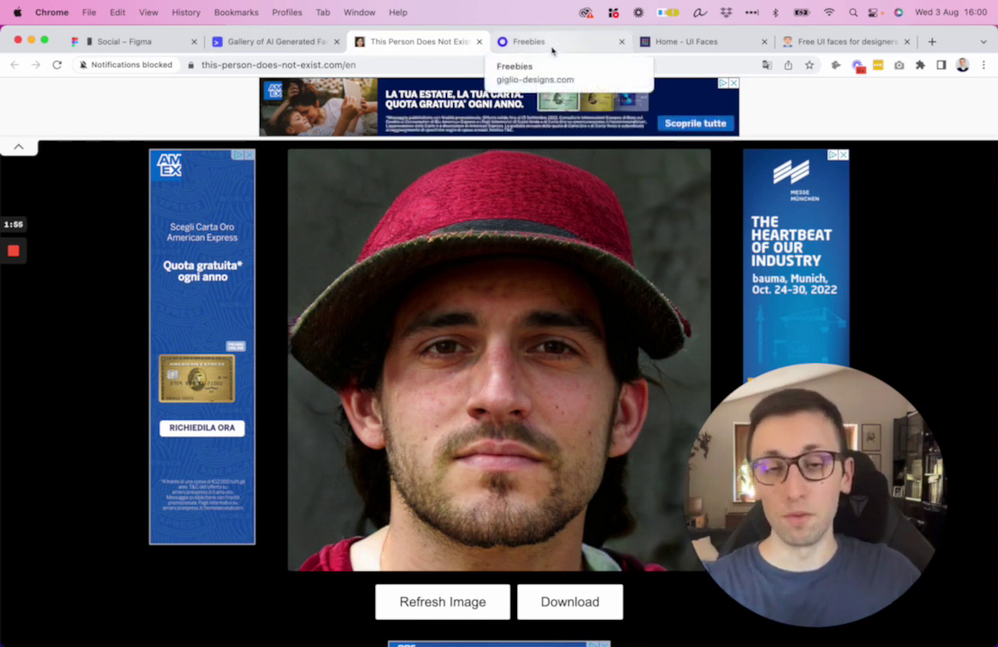
Scroll the giglio-designs.com/freebies page past the UI kit previews to the Discord invitation
left_click(552, 43)
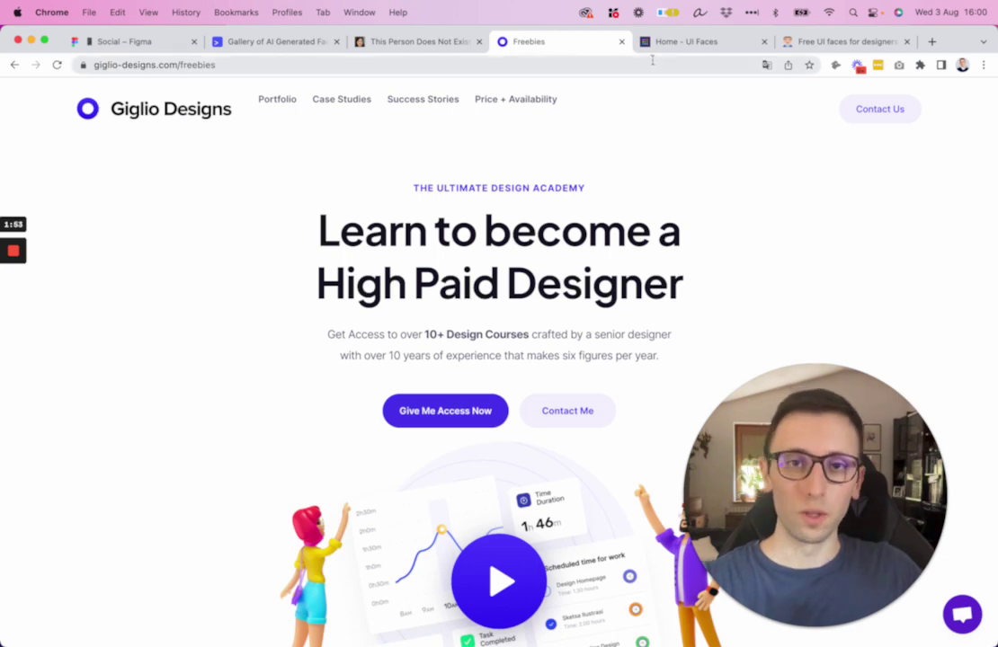
scroll(846, 169, "down", 3)
scroll(847, 171, "down", 5)
scroll(847, 171, "down", 4)
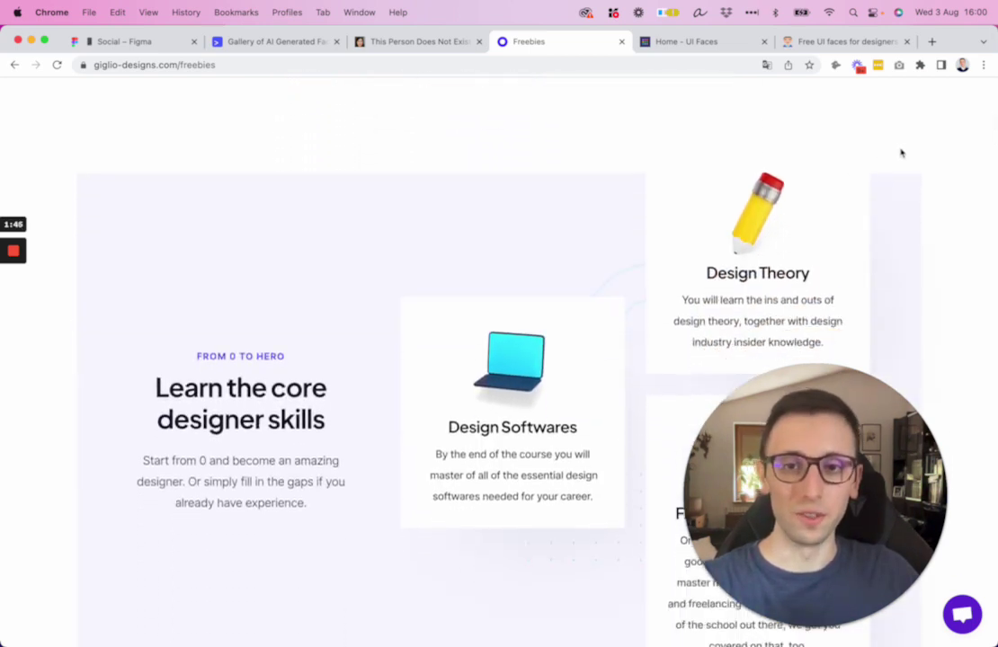
scroll(901, 153, "down", 10)
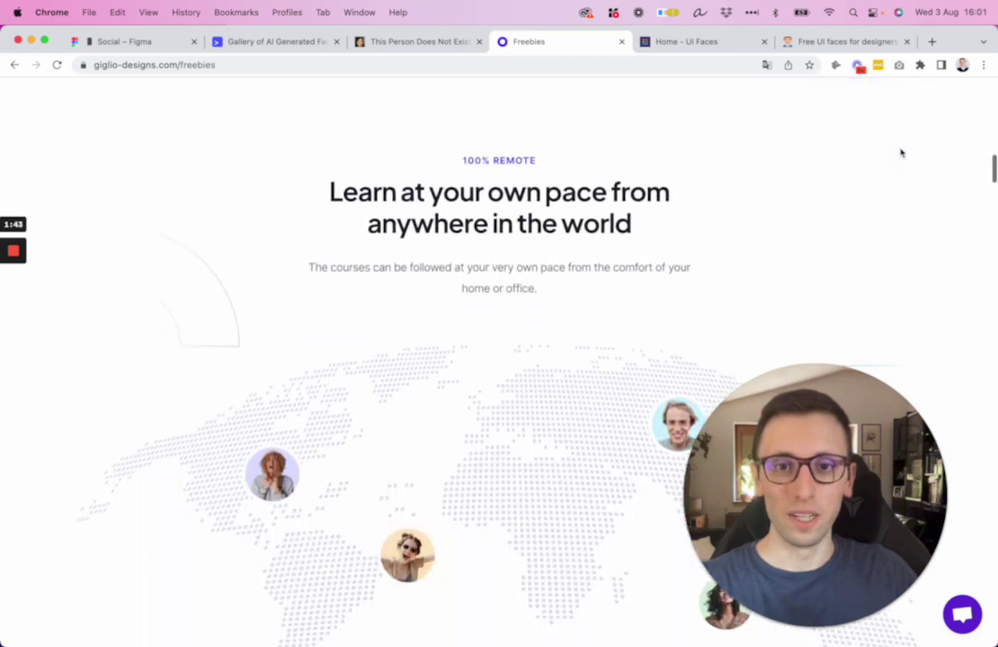
scroll(900, 153, "down", 5)
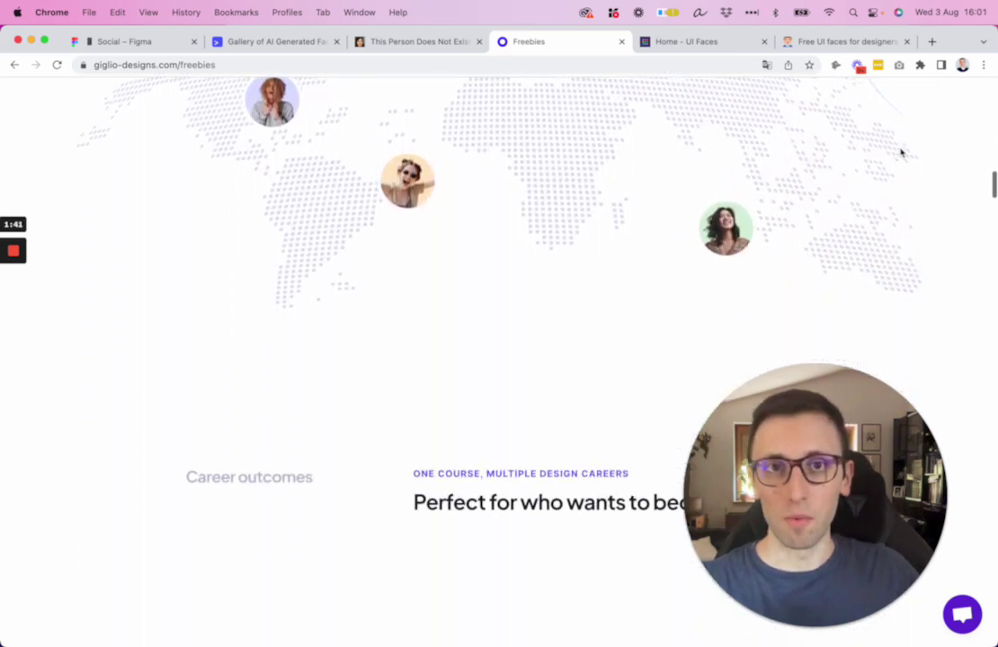
scroll(901, 153, "down", 10)
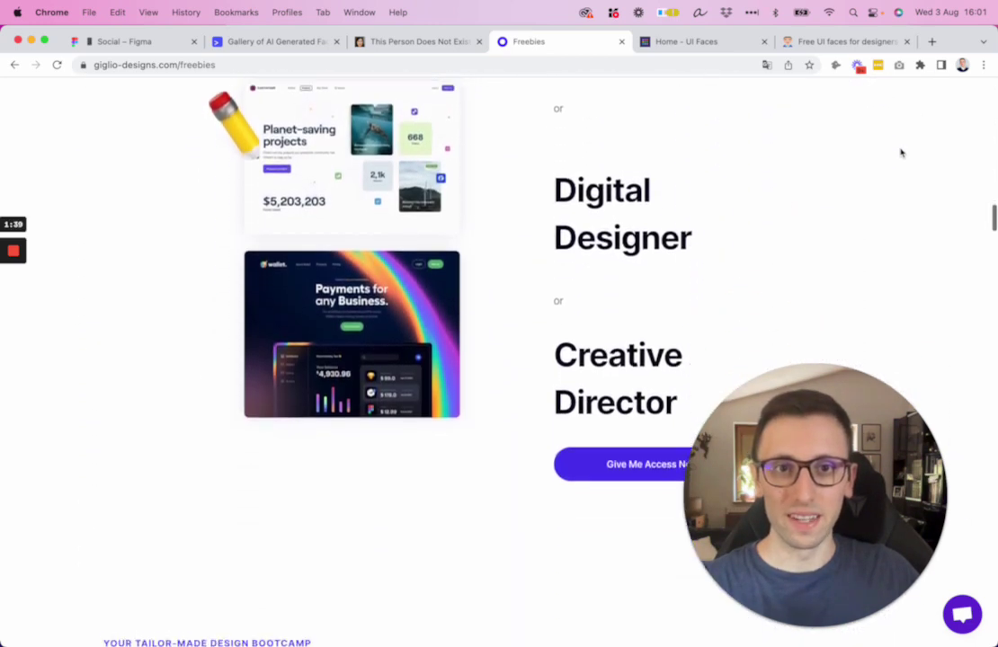
scroll(901, 153, "down", 6)
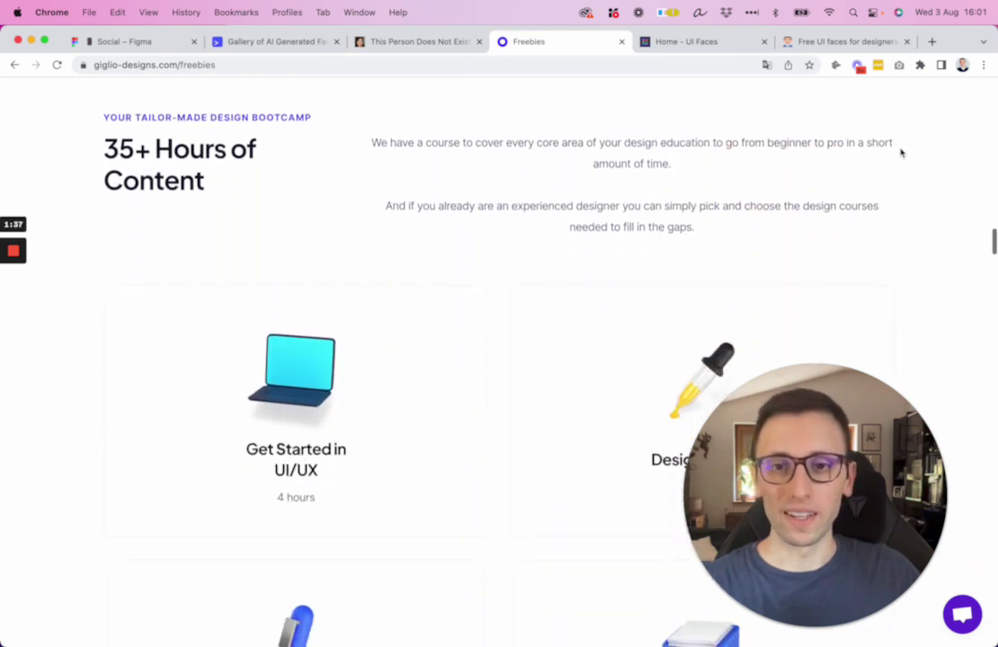
scroll(900, 153, "down", 4)
scroll(928, 153, "down", 8)
scroll(933, 187, "down", 10)
scroll(933, 187, "down", 10)
scroll(934, 187, "down", 1)
scroll(934, 187, "down", 8)
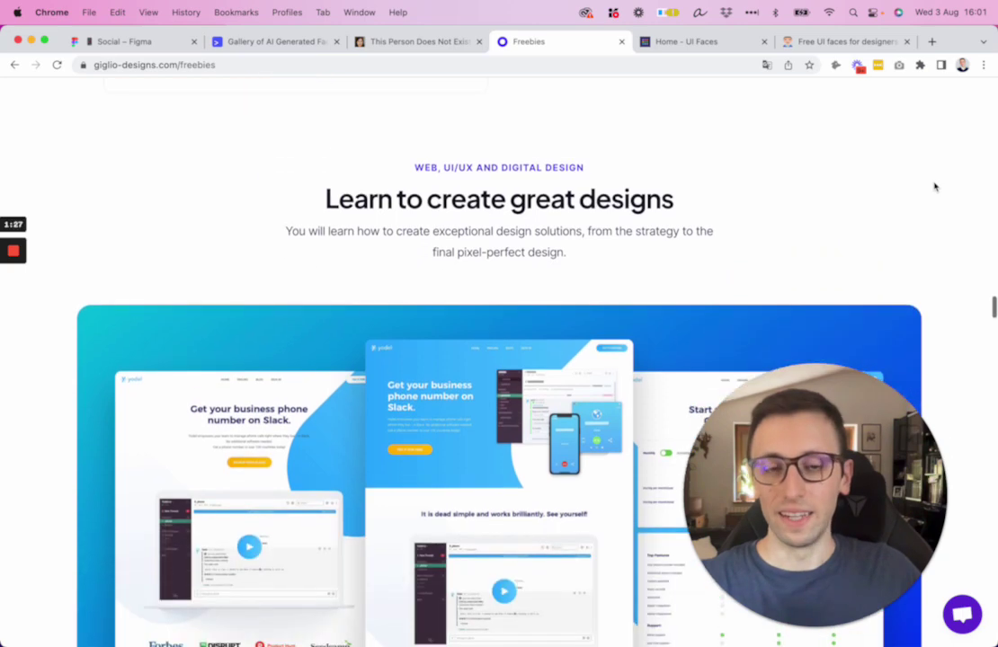
scroll(934, 187, "down", 15)
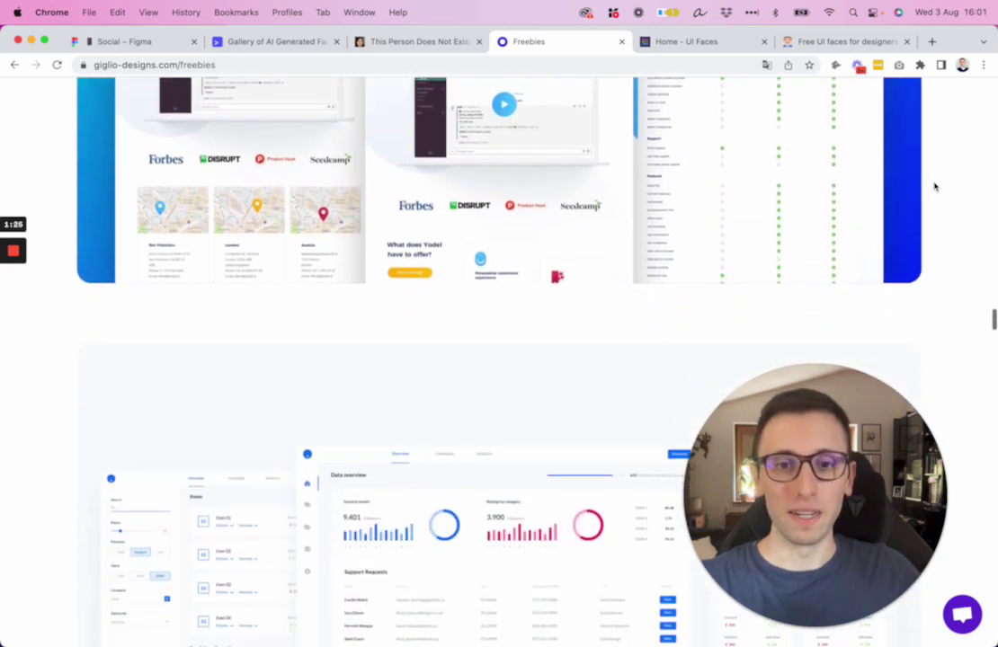
scroll(934, 187, "down", 9)
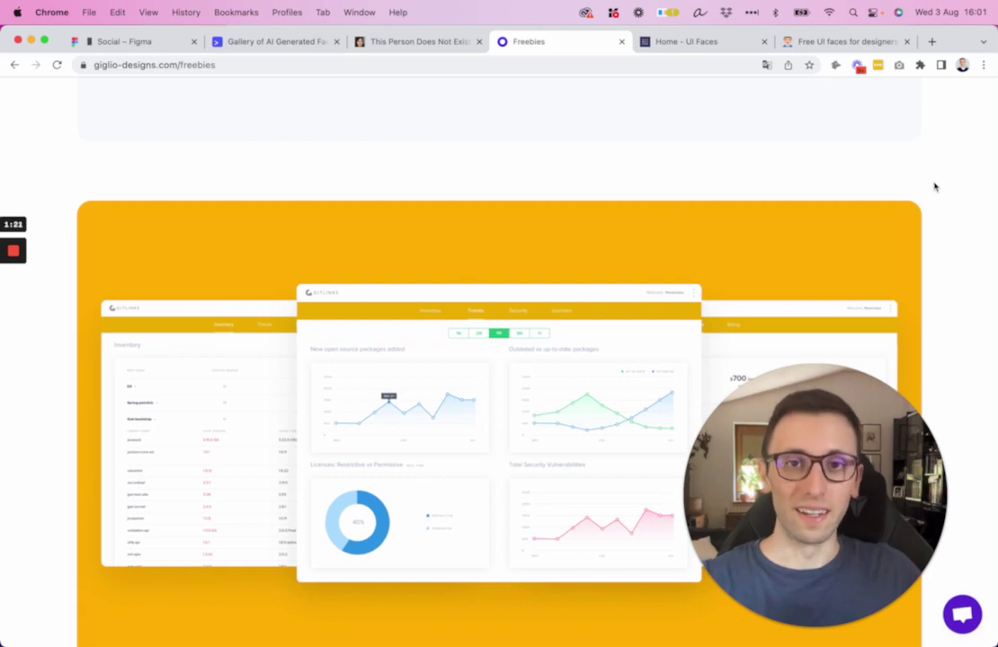
scroll(934, 187, "down", 5)
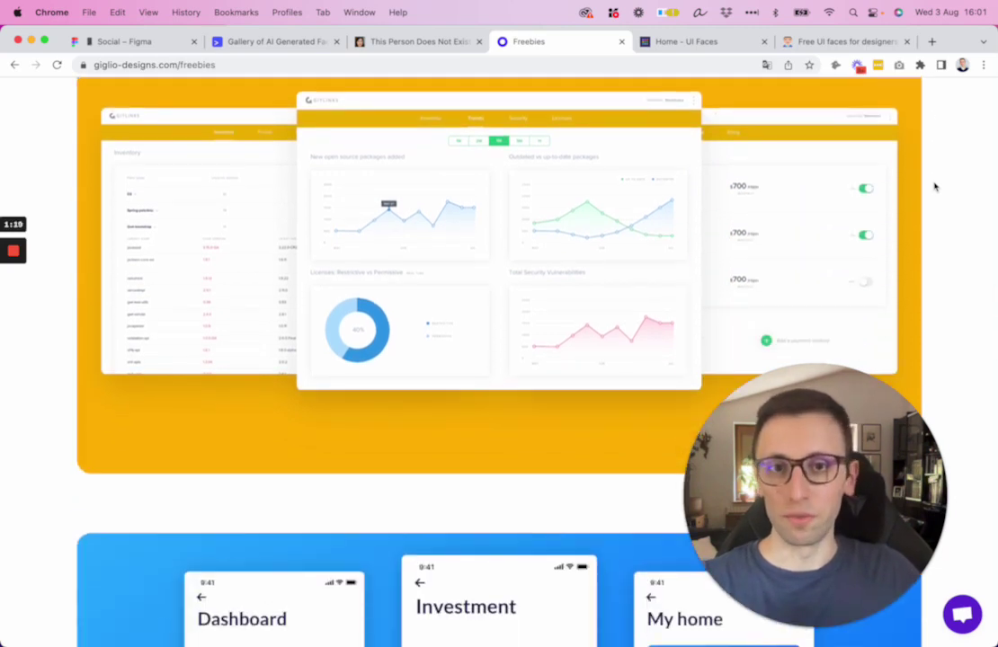
scroll(934, 187, "down", 19)
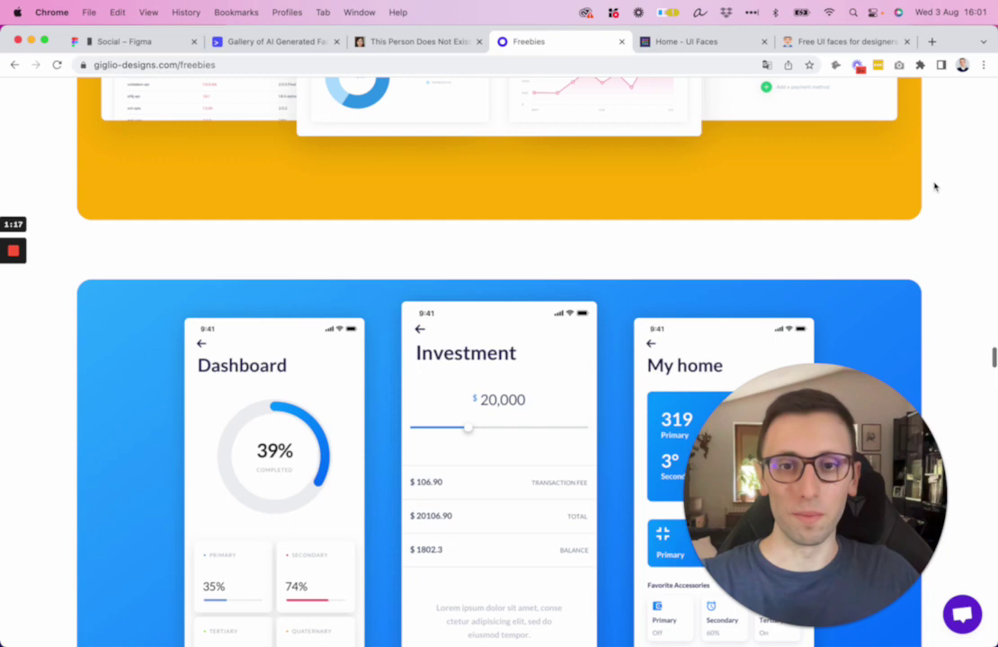
scroll(934, 186, "down", 10)
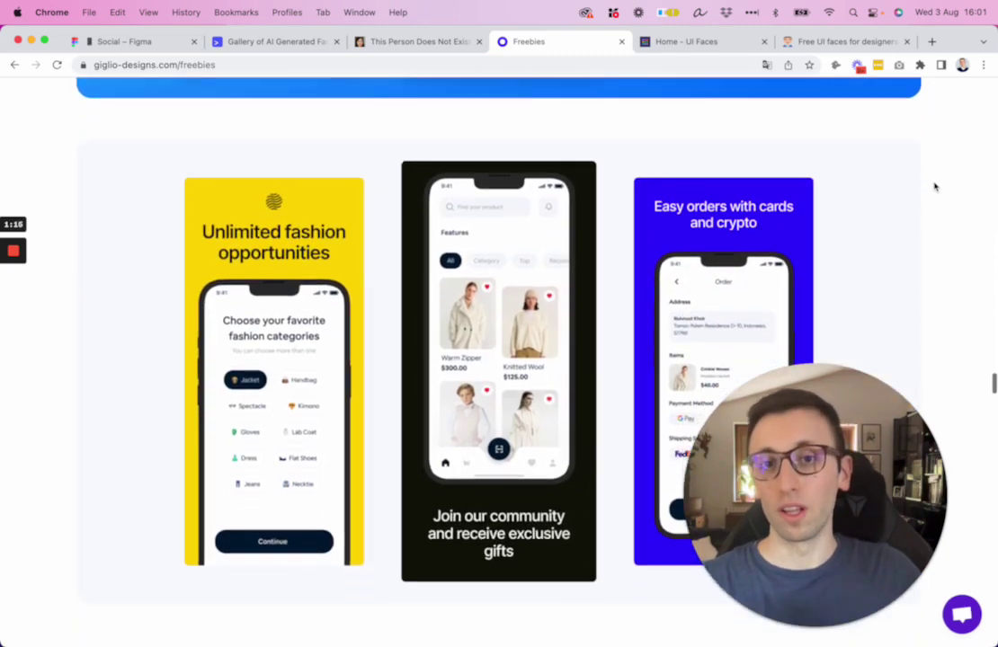
scroll(934, 187, "down", 12)
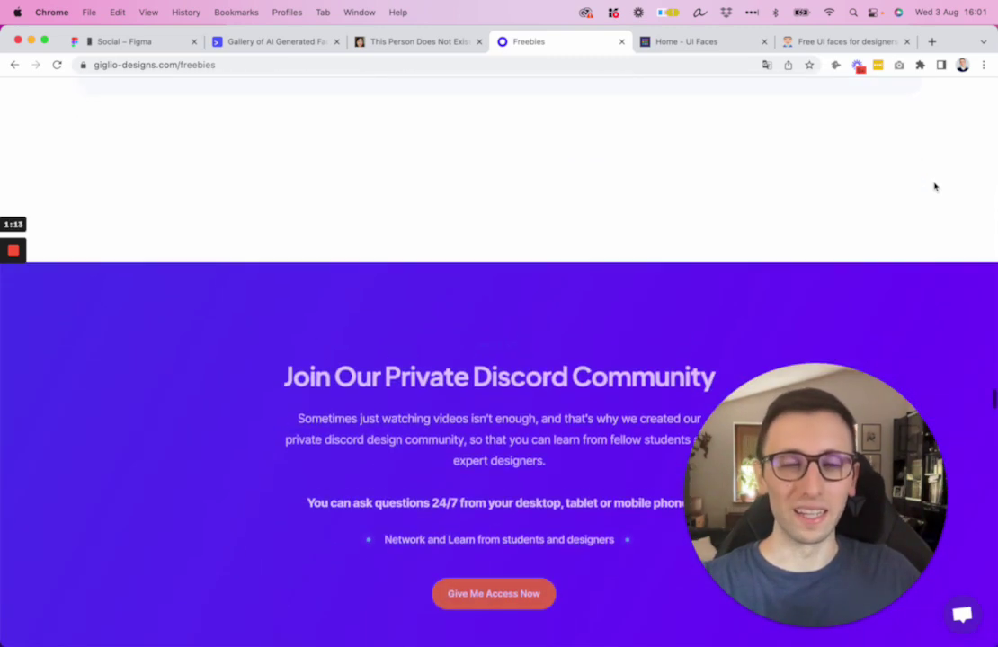
scroll(934, 187, "down", 10)
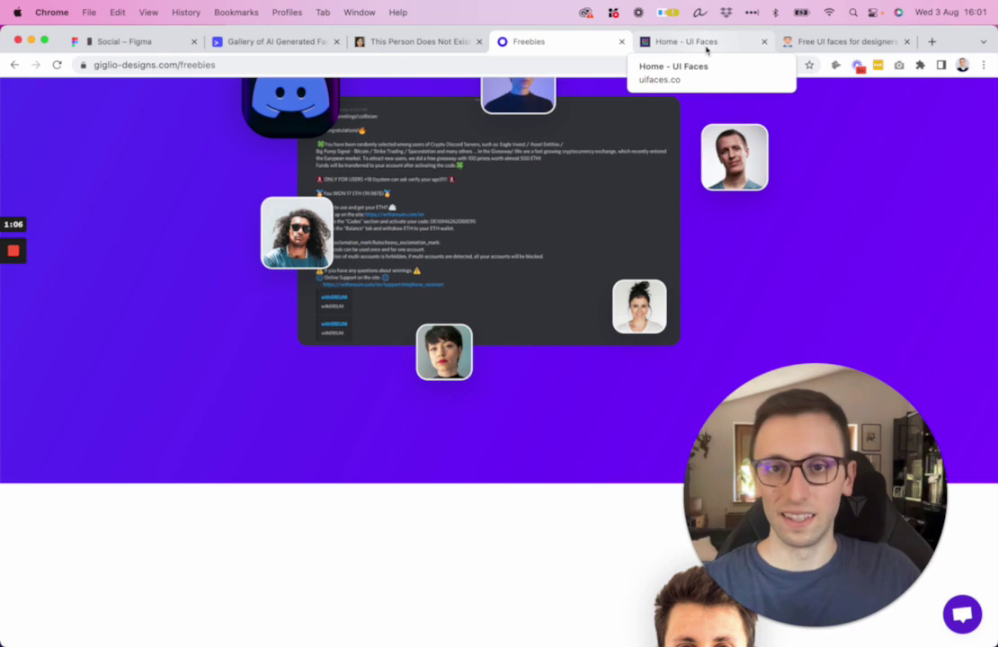
Scroll uifaces.co down to its Adobe XD, Sketch and Figma plugin cards
left_click(685, 41)
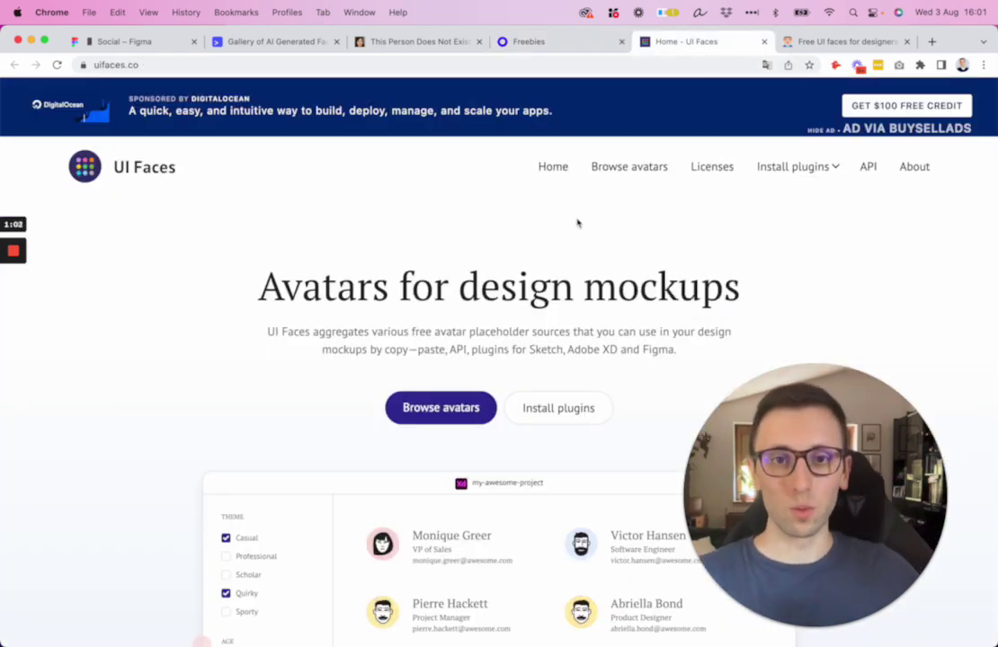
scroll(581, 223, "down", 1)
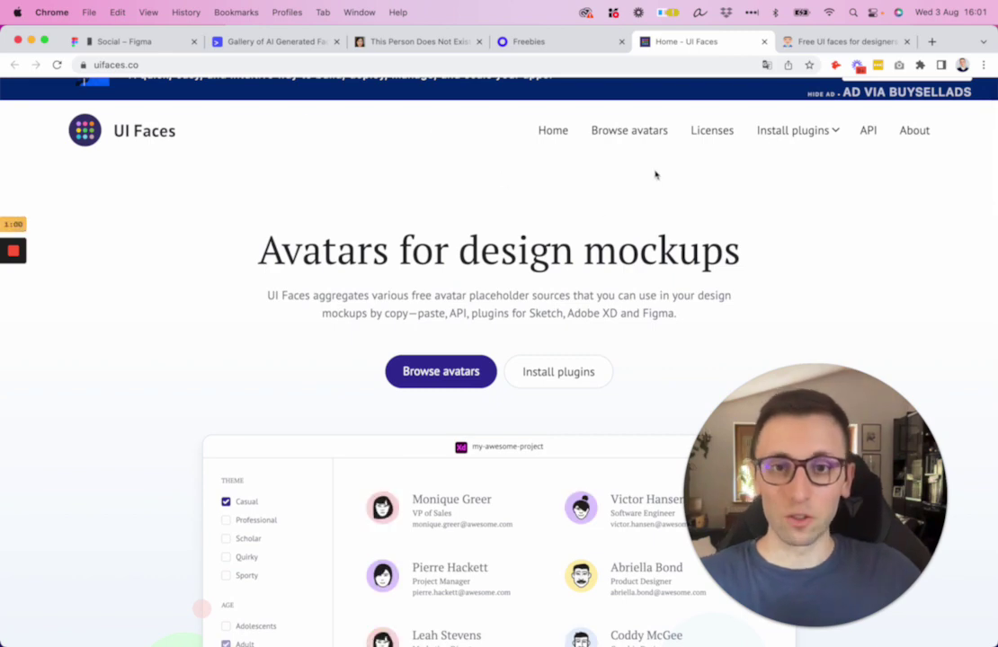
scroll(566, 207, "down", 10)
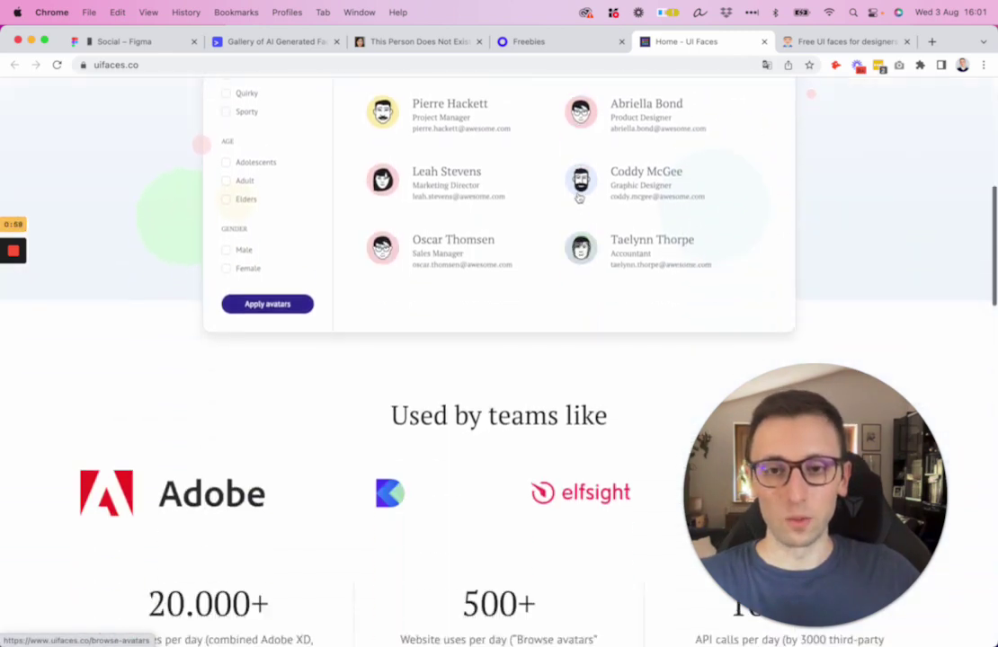
scroll(576, 188, "down", 12)
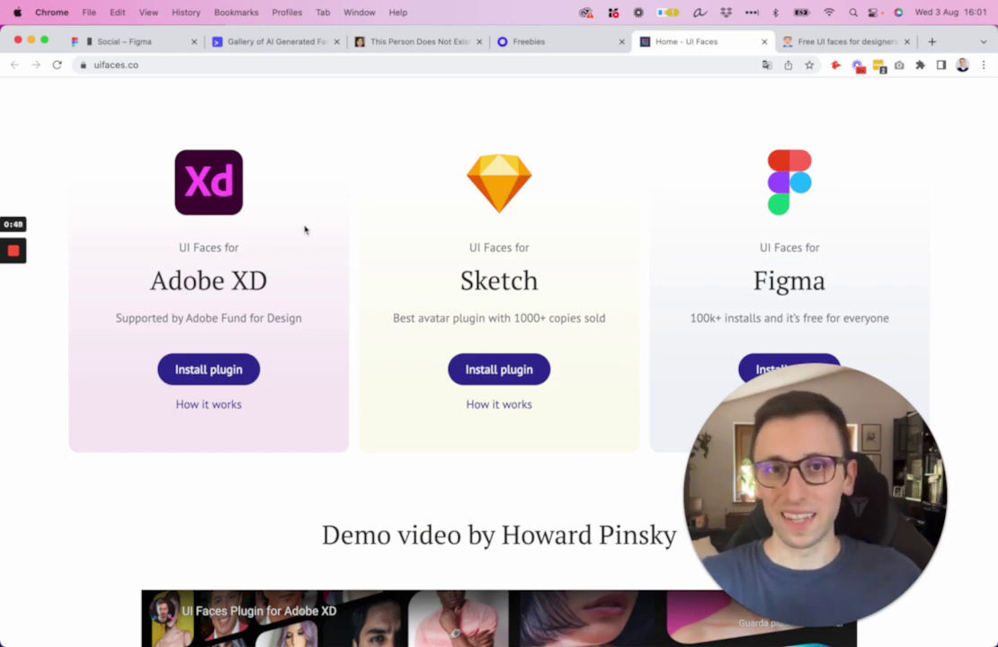
Scroll the Lorem Faces gallery and load more faces into the grid
left_click(831, 43)
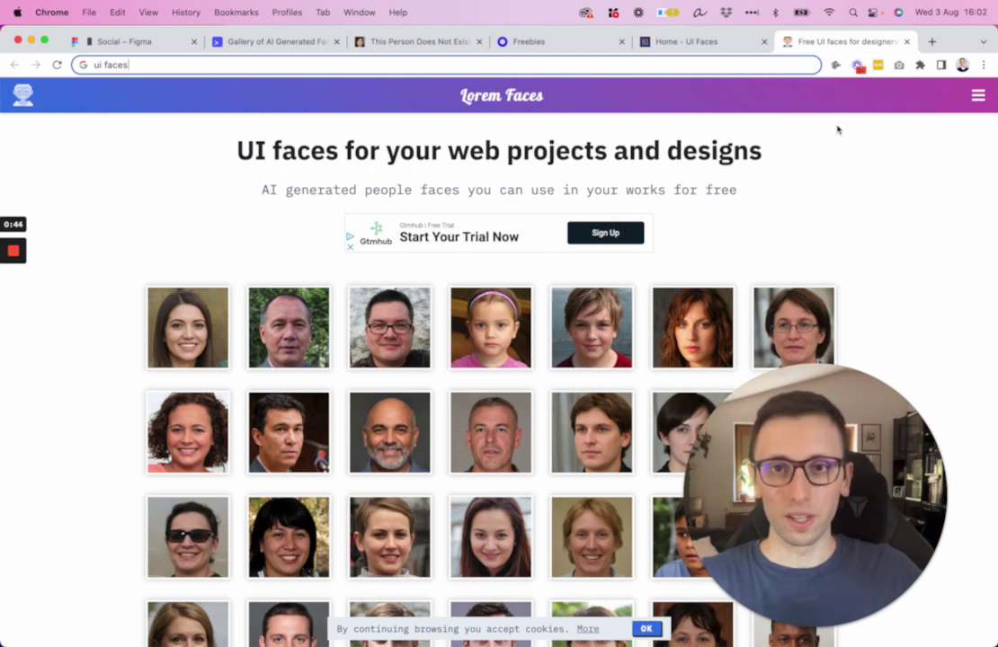
left_click(139, 171)
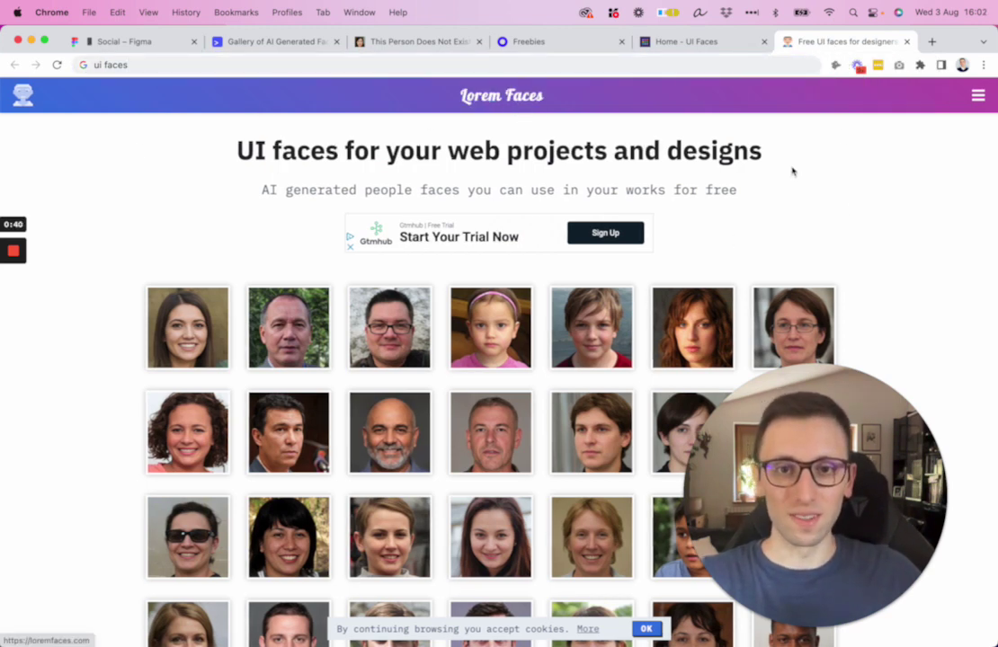
scroll(786, 169, "down", 2)
scroll(777, 166, "down", 5)
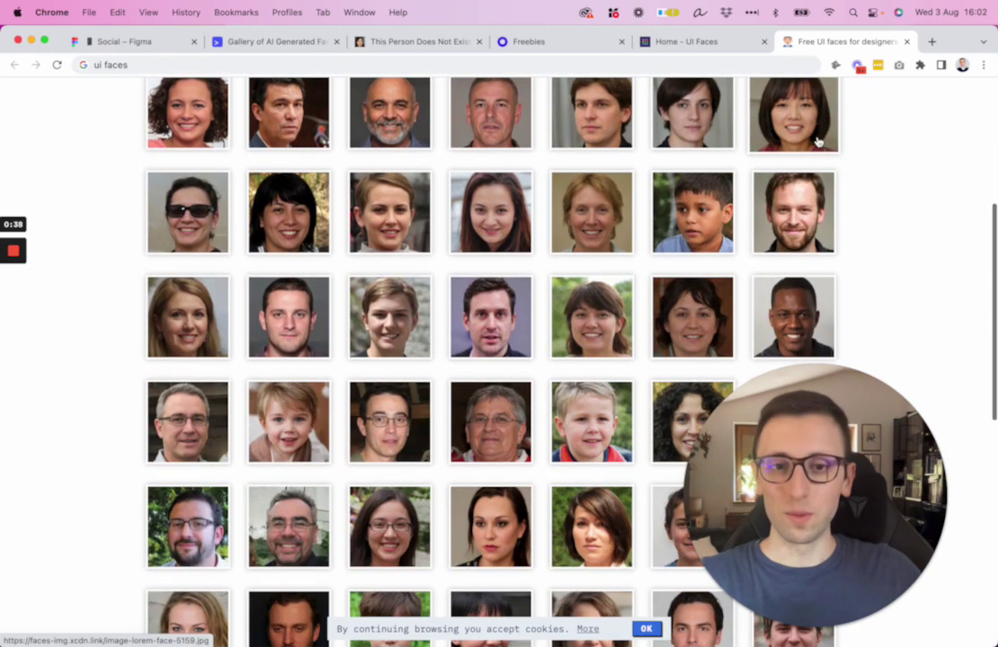
scroll(899, 163, "down", 8)
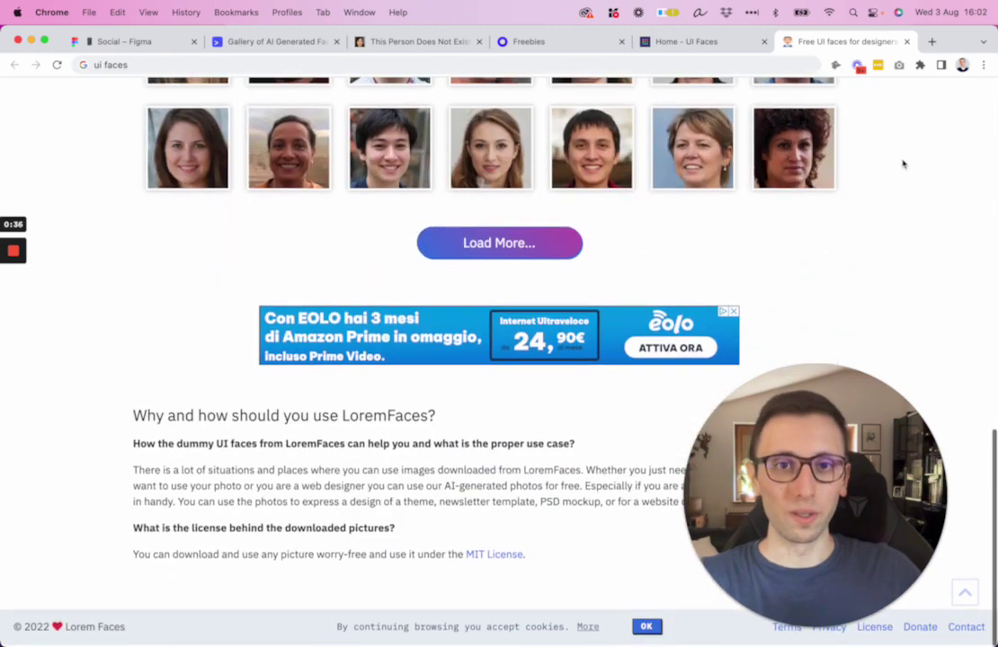
left_click(510, 248)
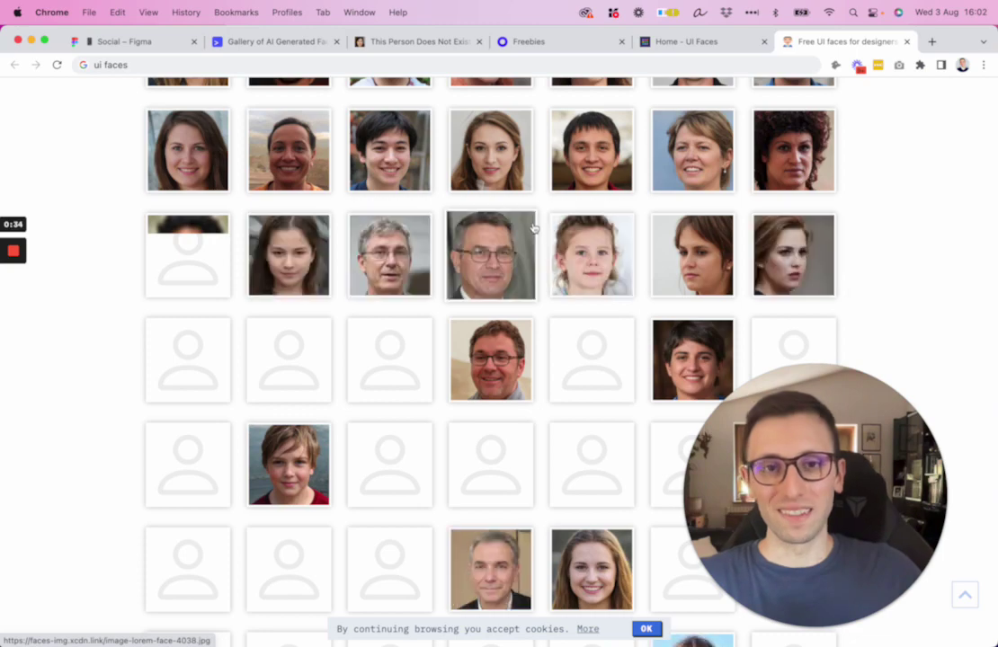
Enlarge the face of the man with glasses, close it, and keep scrolling the gallery
scroll(530, 232, "down", 1)
scroll(533, 228, "down", 1)
left_click(523, 202)
left_click(190, 221)
scroll(211, 205, "down", 4)
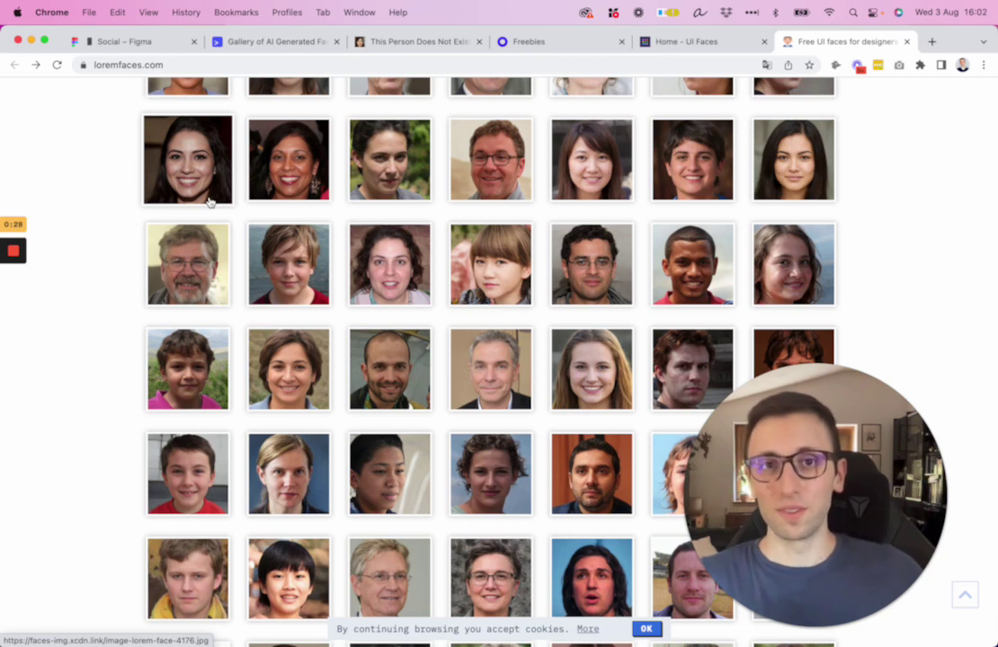
mouse_move(33, 244)
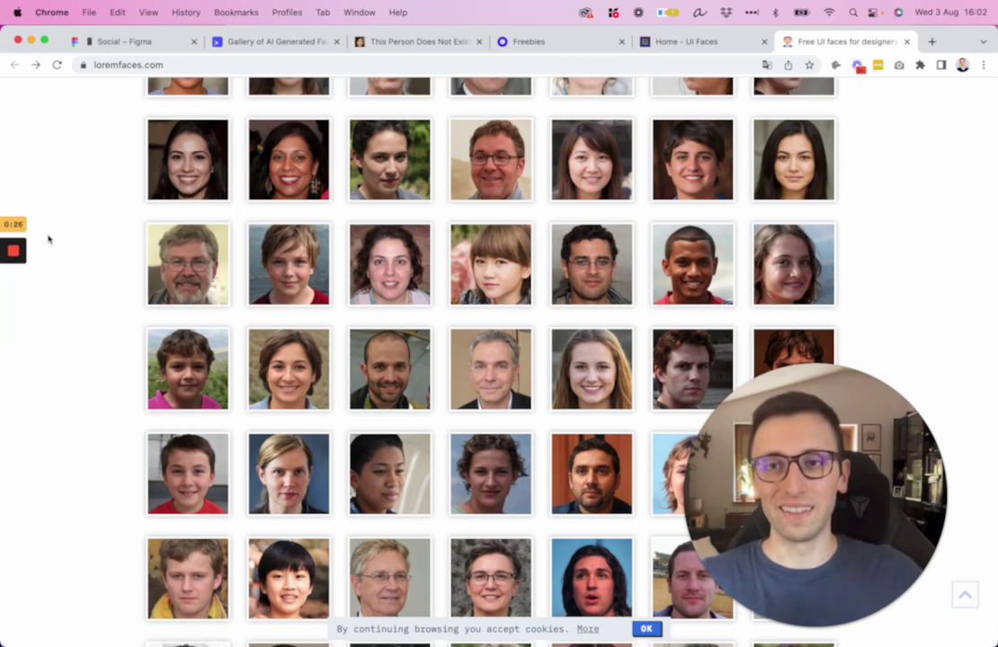